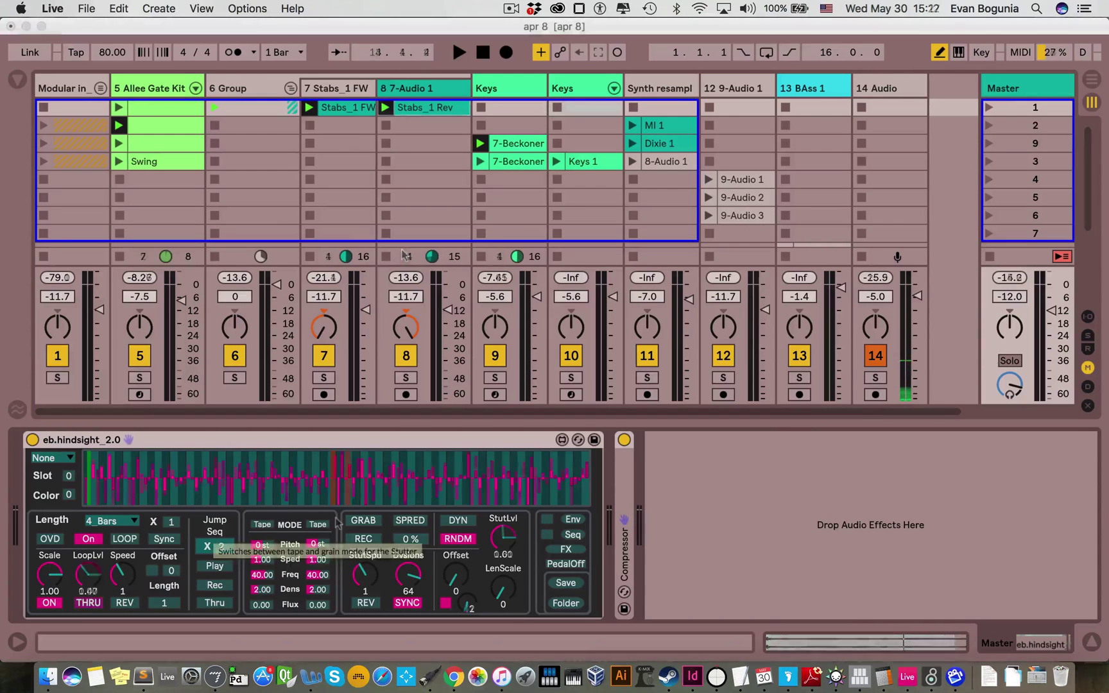
# Start playback, turn on LOOP in the hindsight device and try out the loop's playback speed.
pyautogui.press('space')
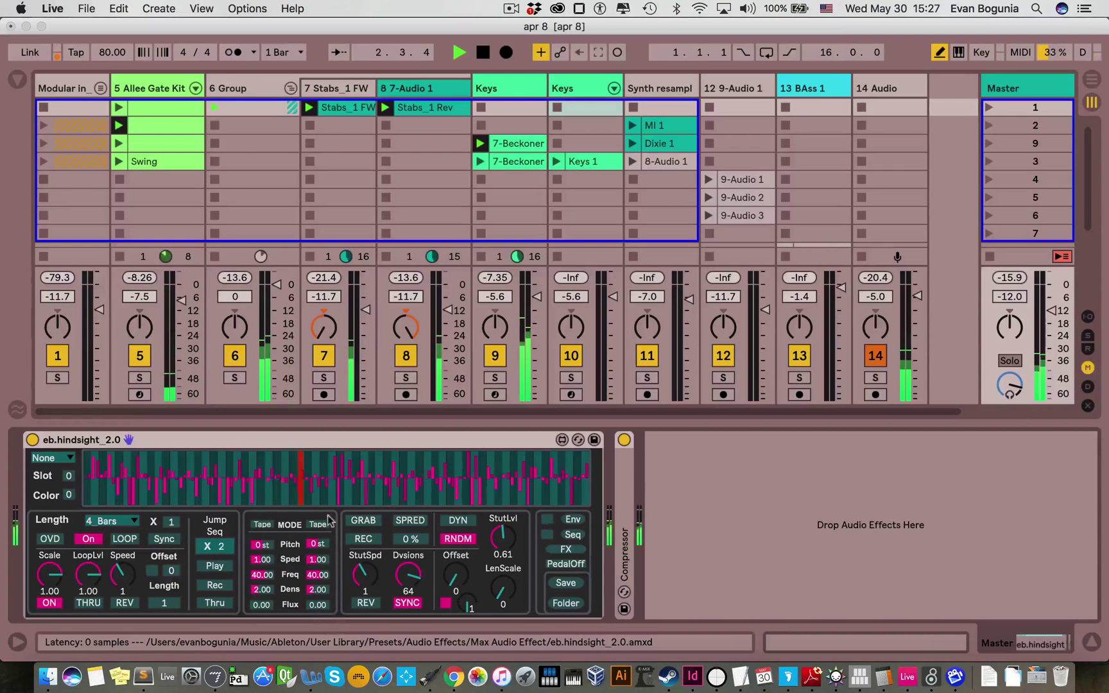
pyautogui.click(262, 525)
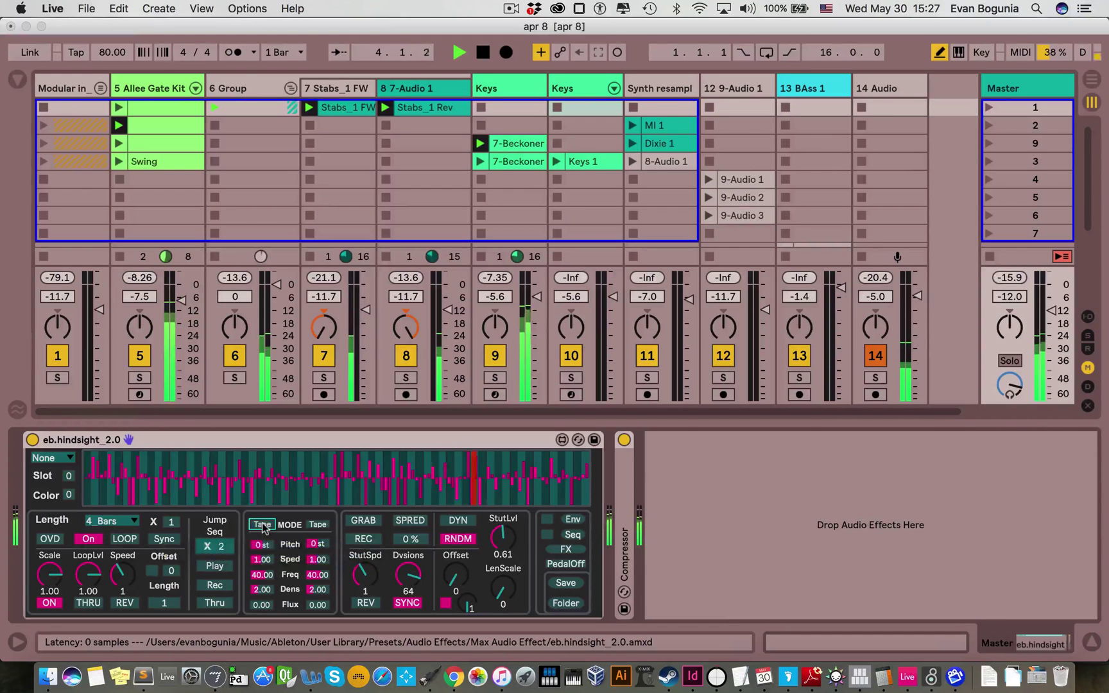
pyautogui.click(124, 539)
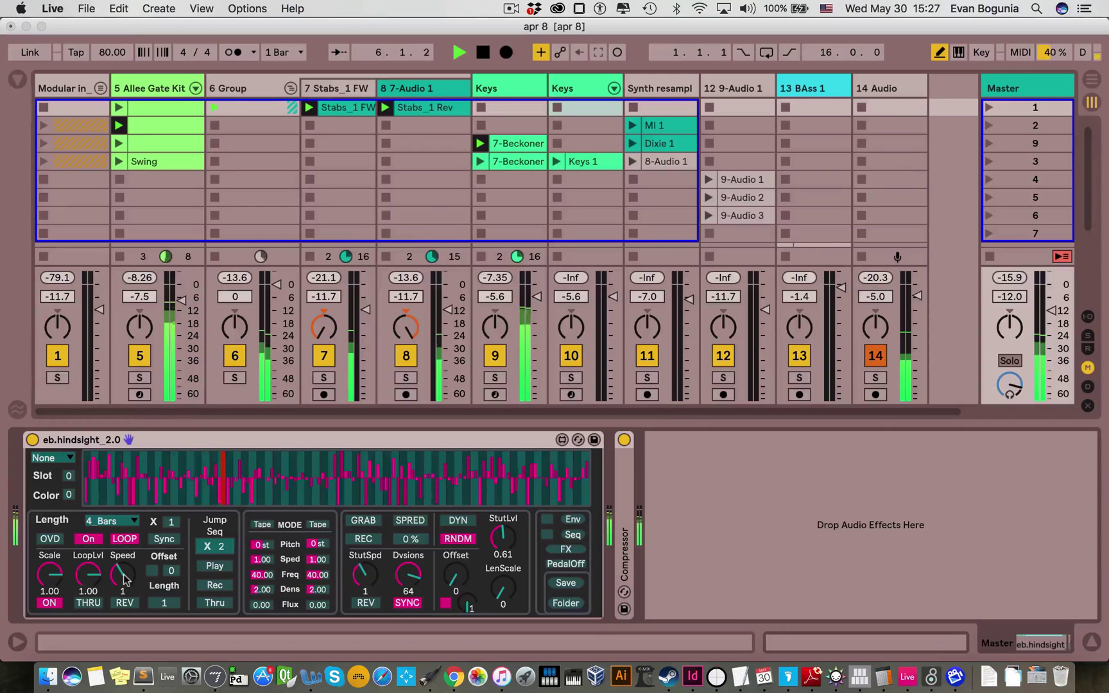
pyautogui.moveTo(125, 579)
pyautogui.mouseDown()
pyautogui.moveTo(125, 568)
pyautogui.moveTo(122, 578)
pyautogui.mouseUp()
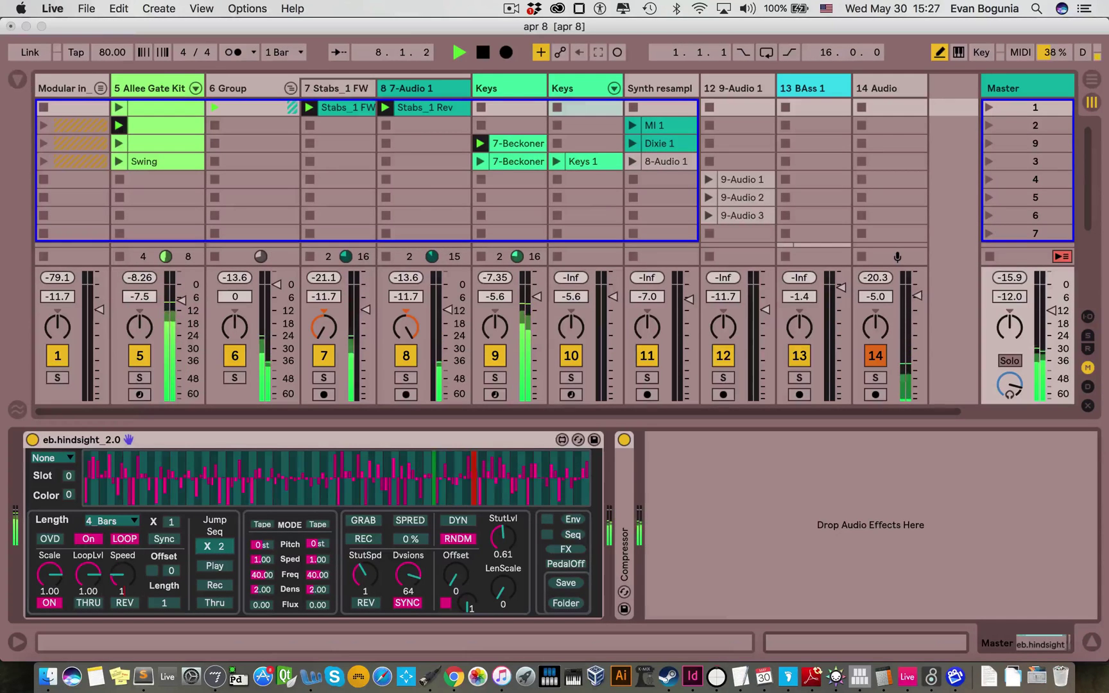
pyautogui.moveTo(122, 577); pyautogui.dragTo(122, 568)
# Switch the loop to Grain mode with pitch +12 st, speed 0.50, frequency 16.38, density 2.97 and flux 0.30.
pyautogui.click(266, 526)
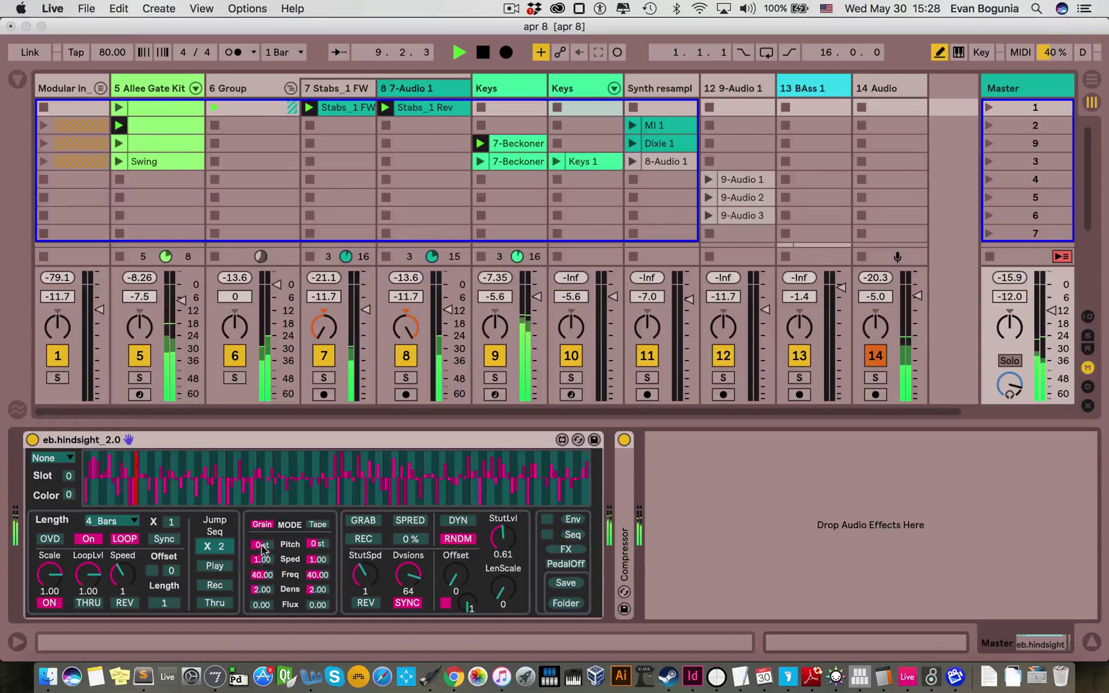
pyautogui.moveTo(261, 547); pyautogui.dragTo(261, 538)
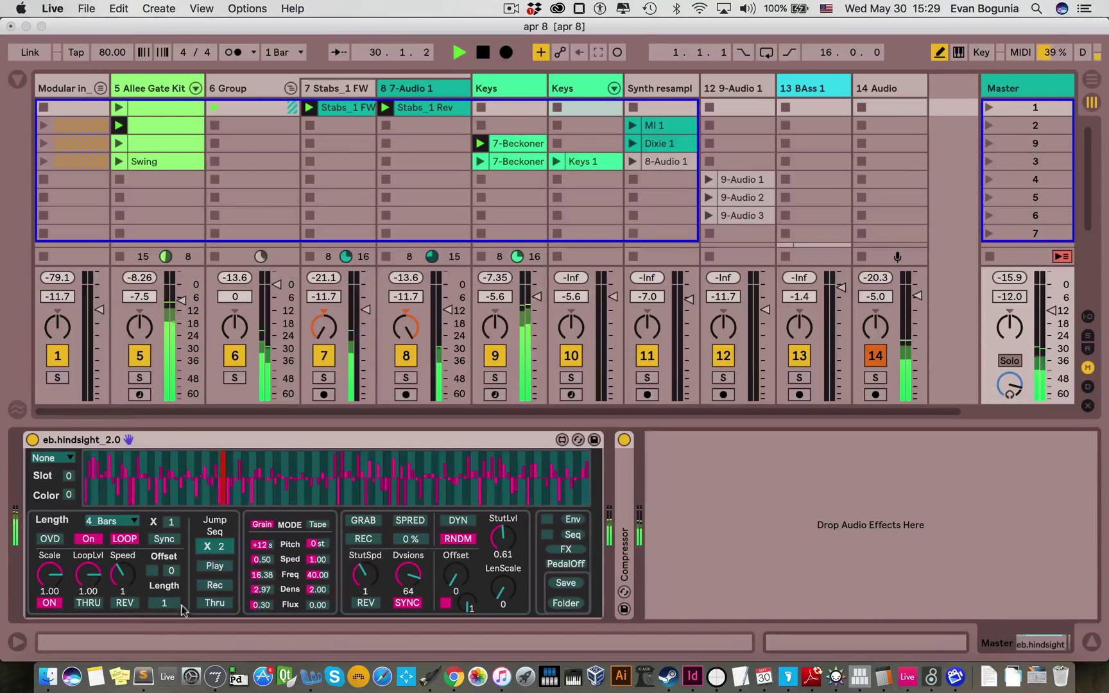
# Reverse the loop and enable its offset, with an offset of 8 and a length of 4.
pyautogui.click(132, 602)
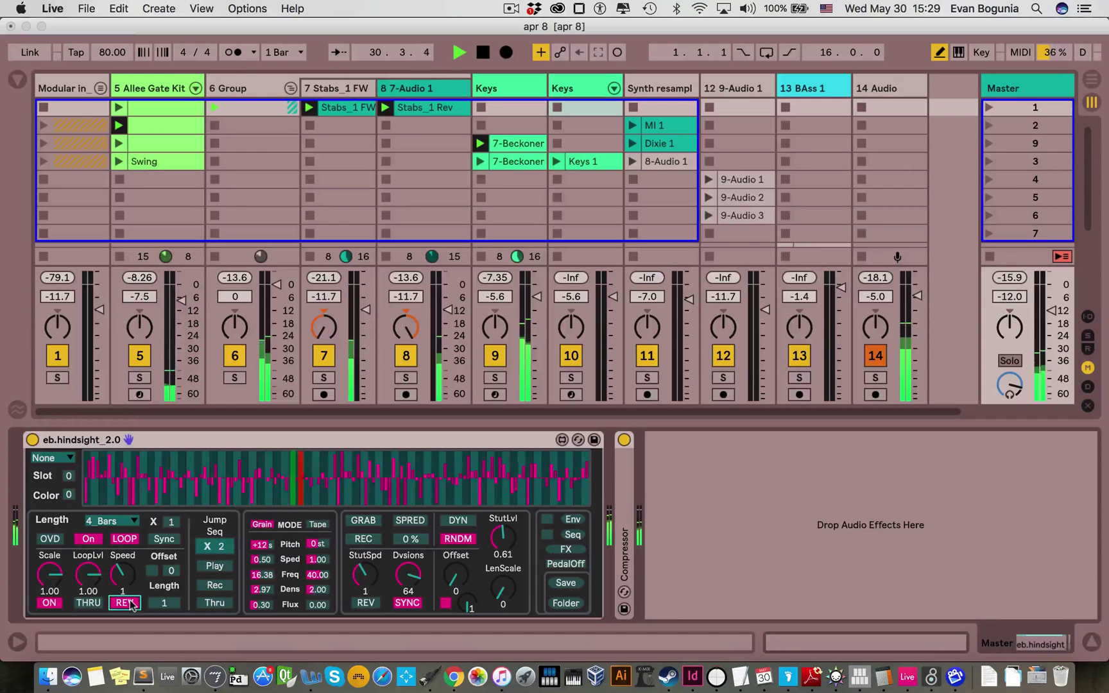
pyautogui.click(152, 569)
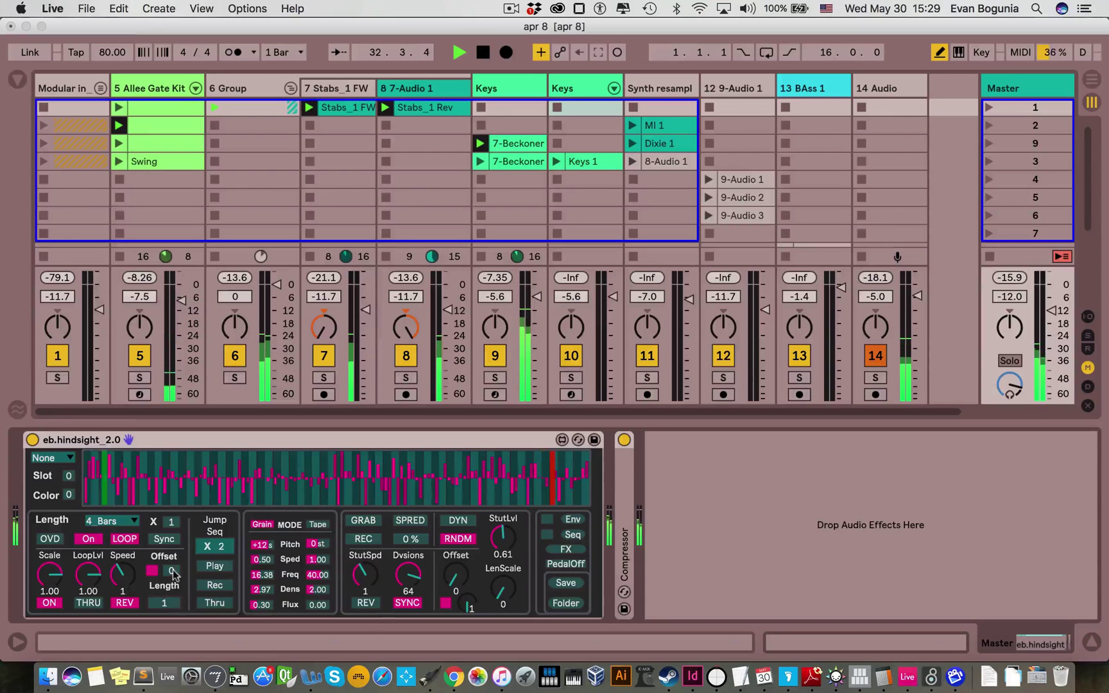
pyautogui.moveTo(170, 571); pyautogui.dragTo(170, 540)
pyautogui.moveTo(164, 602); pyautogui.dragTo(171, 548)
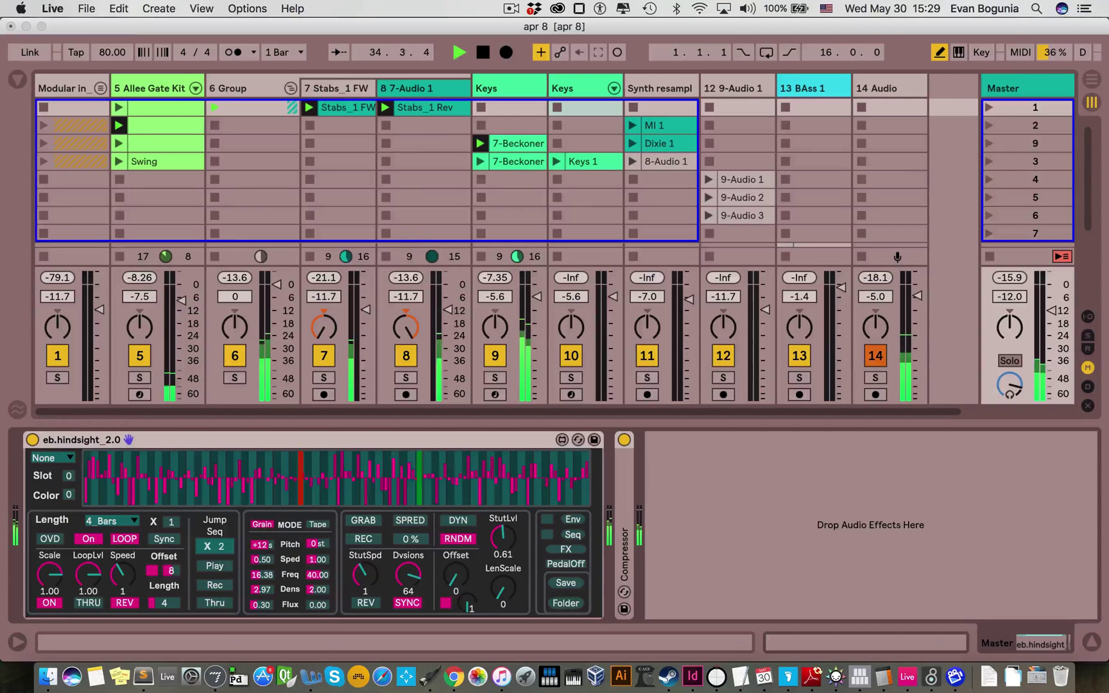
# Set the loop's grain frequency to 11.69 and density to 2.20, turn on GRAB, and lower the loop level to about 0.5.
pyautogui.moveTo(279, 571)
pyautogui.mouseDown()
pyautogui.moveTo(269, 600)
pyautogui.moveTo(279, 572)
pyautogui.mouseUp()
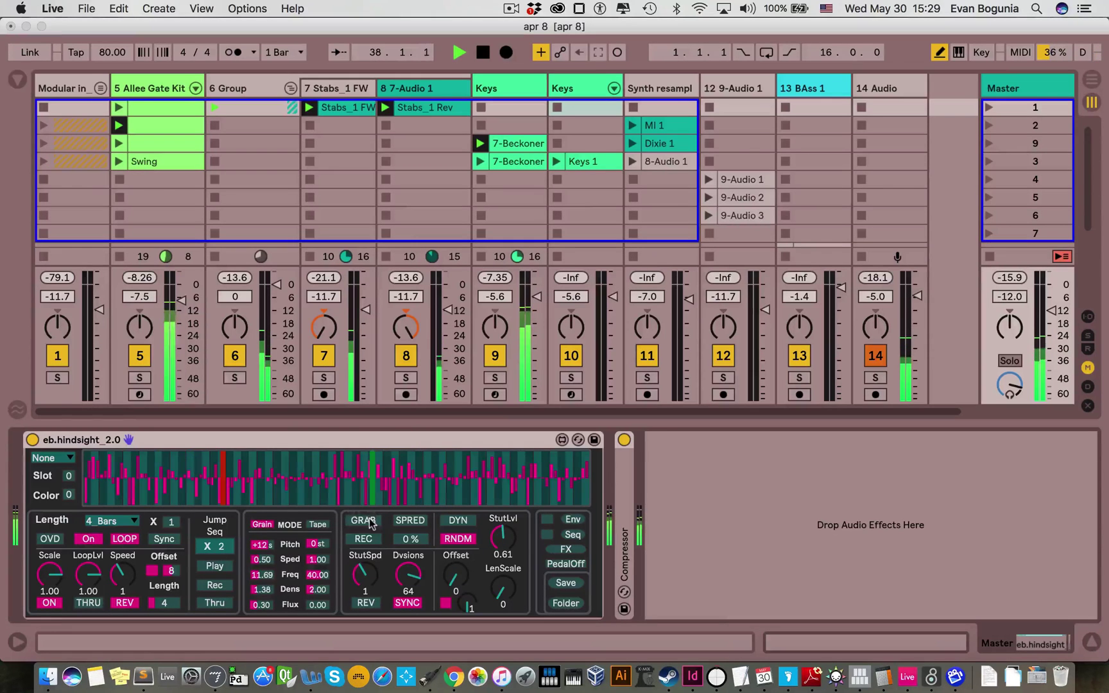
pyautogui.click(370, 521)
pyautogui.moveTo(261, 589); pyautogui.dragTo(262, 582)
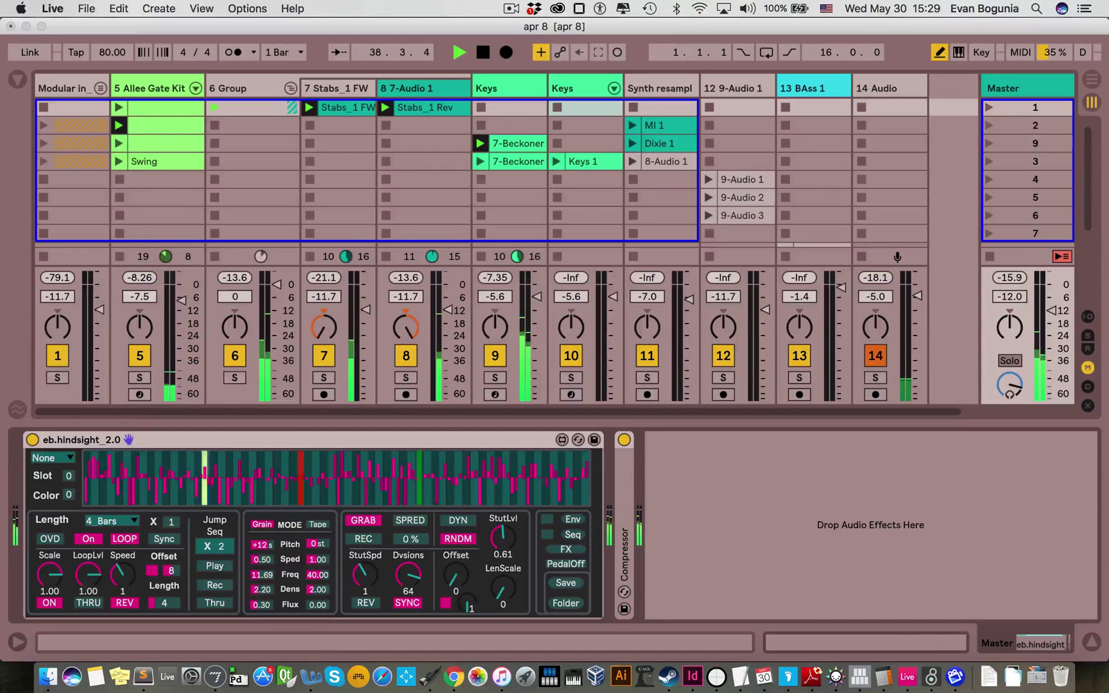
pyautogui.moveTo(89, 574); pyautogui.dragTo(88, 584)
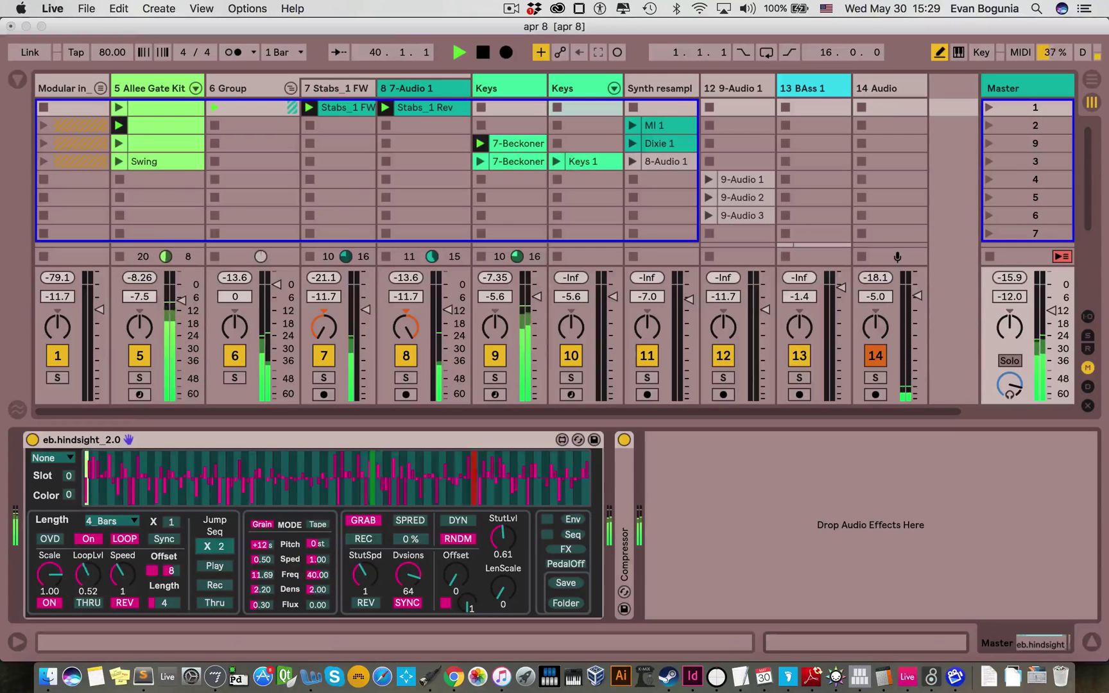
# Switch the stutter to Grain mode with pitch +24 st, frequency 21.85, density 1.16 and flux 0.35, and set the small stutter offset dial to 3.
pyautogui.click(318, 524)
pyautogui.write('24')
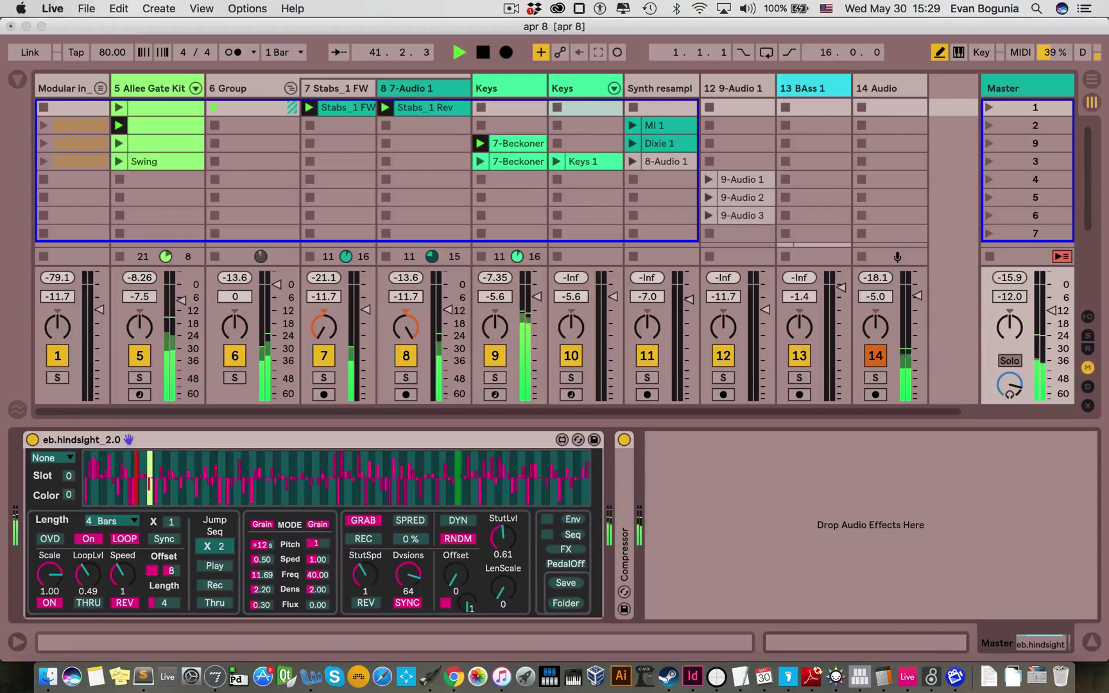
pyautogui.press('Return')
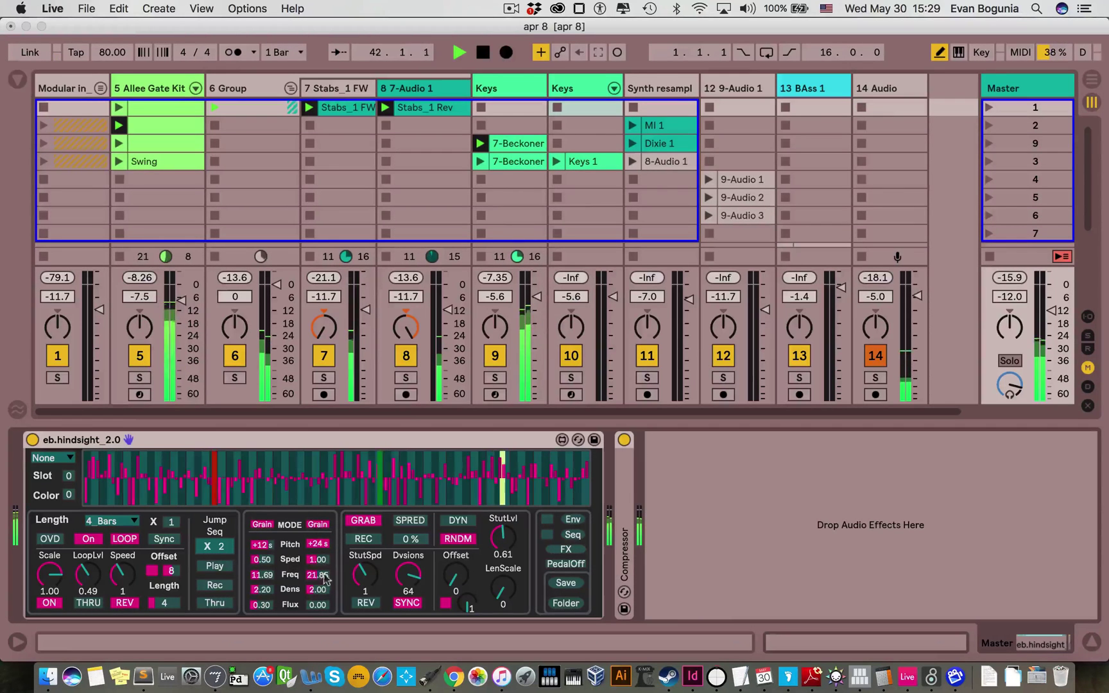
pyautogui.moveTo(318, 574); pyautogui.dragTo(320, 609)
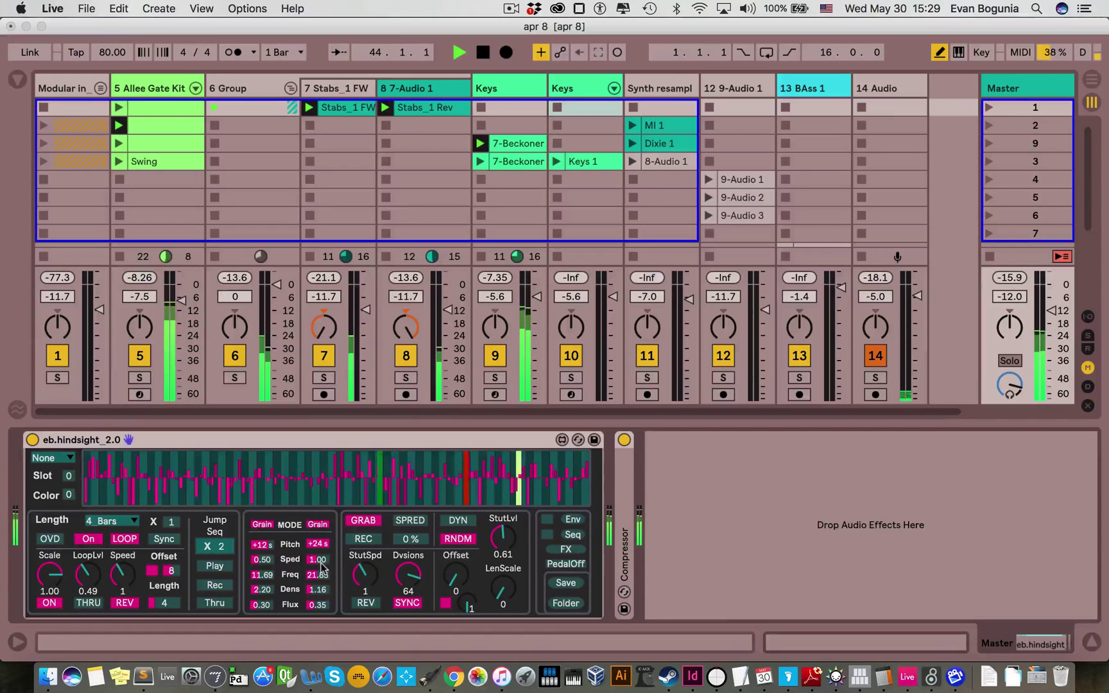
pyautogui.moveTo(467, 604); pyautogui.dragTo(467, 594)
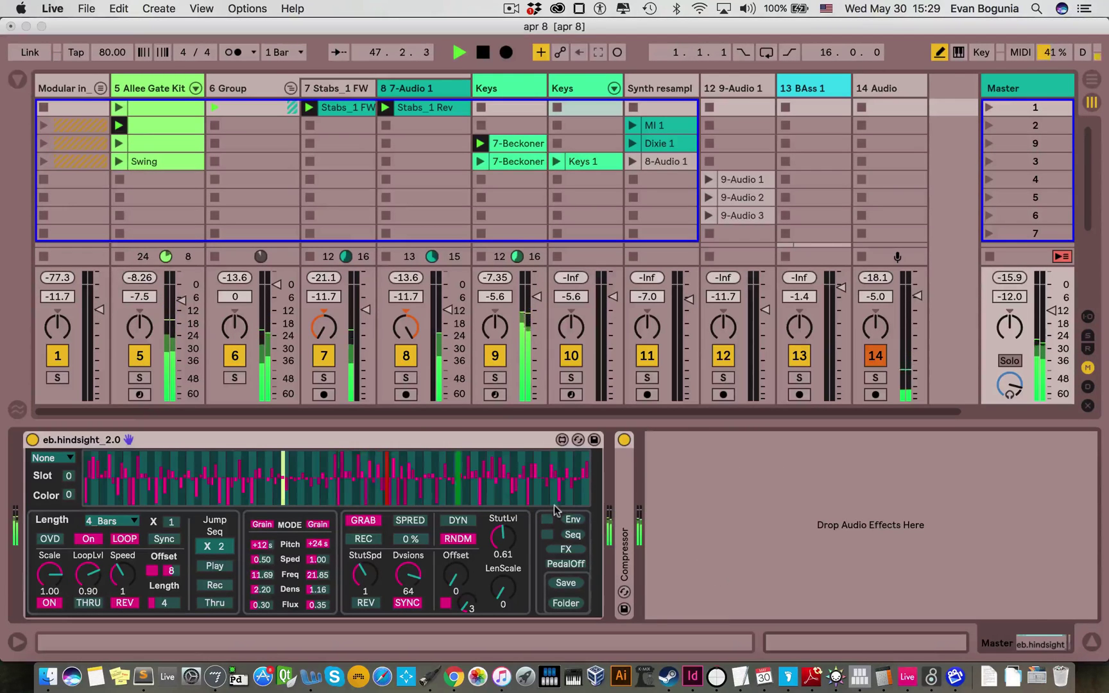
# Turn off GRAB and LOOP, and return both the stutter and the loop to Tape mode.
pyautogui.click(372, 537)
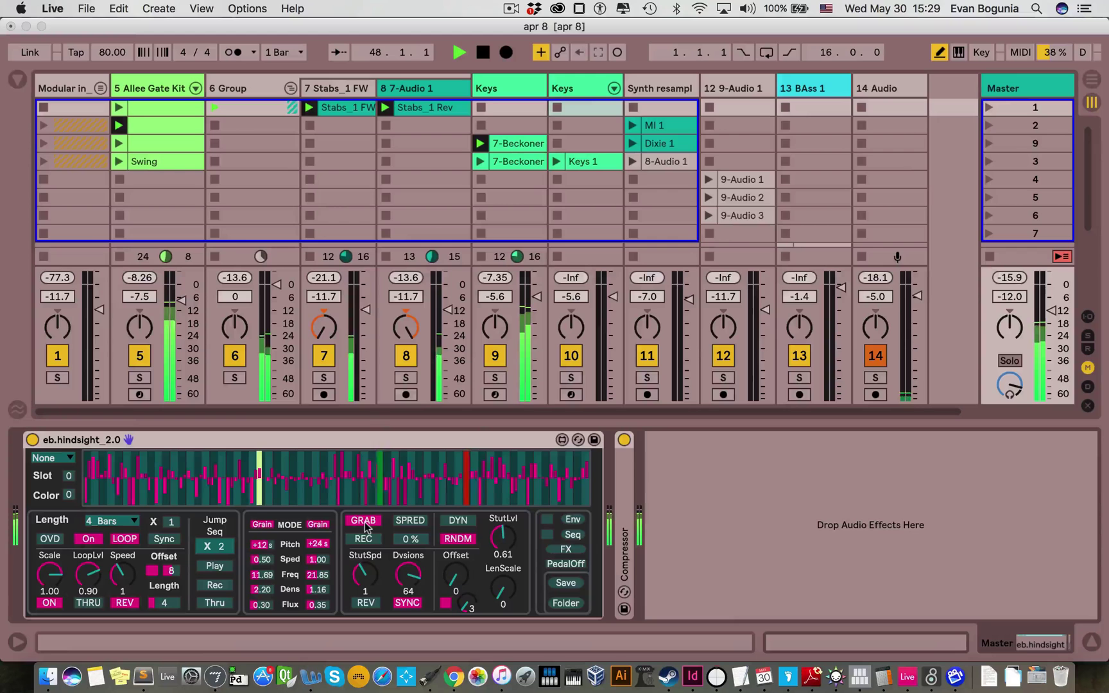
pyautogui.click(124, 539)
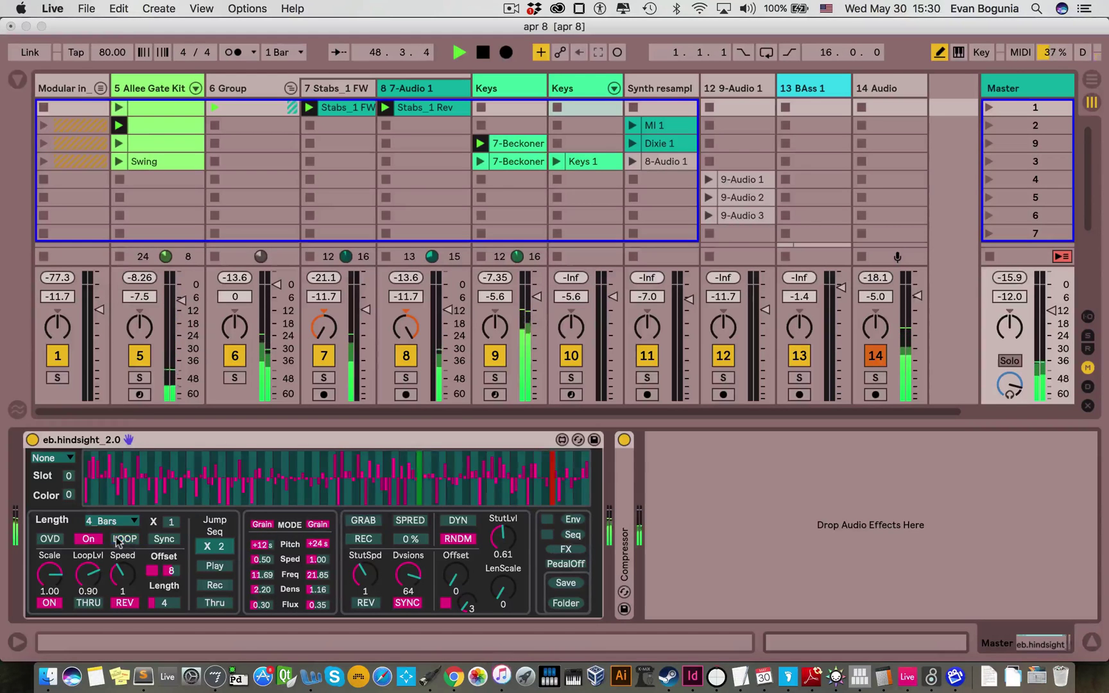
pyautogui.click(317, 524)
pyautogui.click(261, 524)
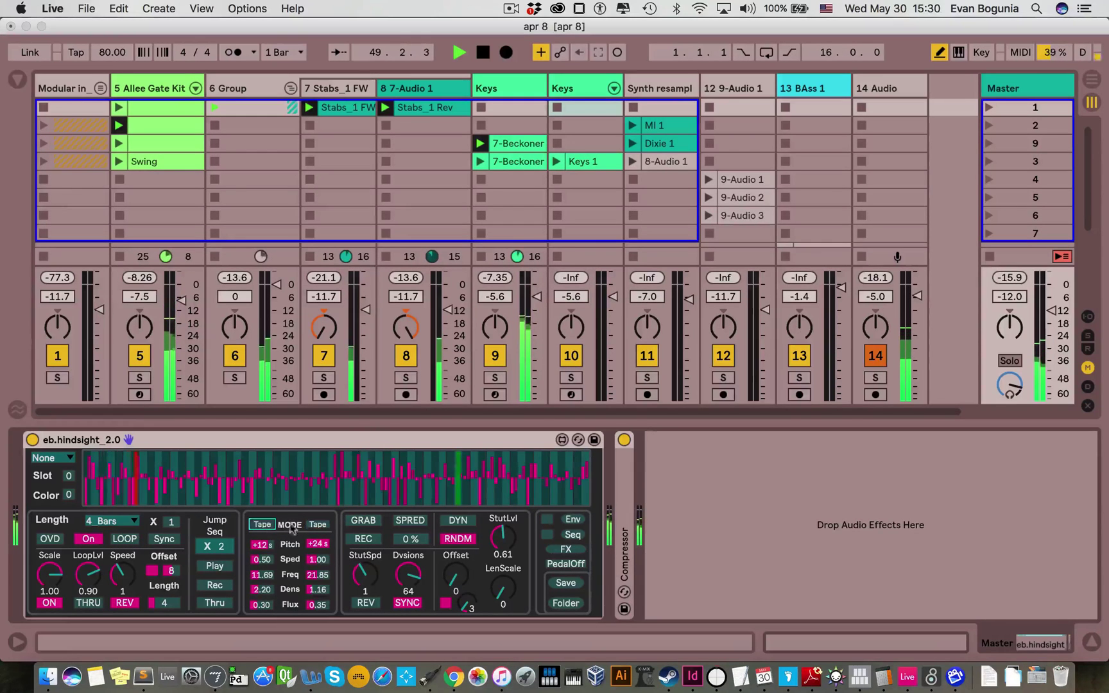
# Reset pitch to 0 st, speed to 1.00, frequency to 40.00 and density to 2.00 for loop and stutter, and stop playback.
pyautogui.doubleClick(256, 544)
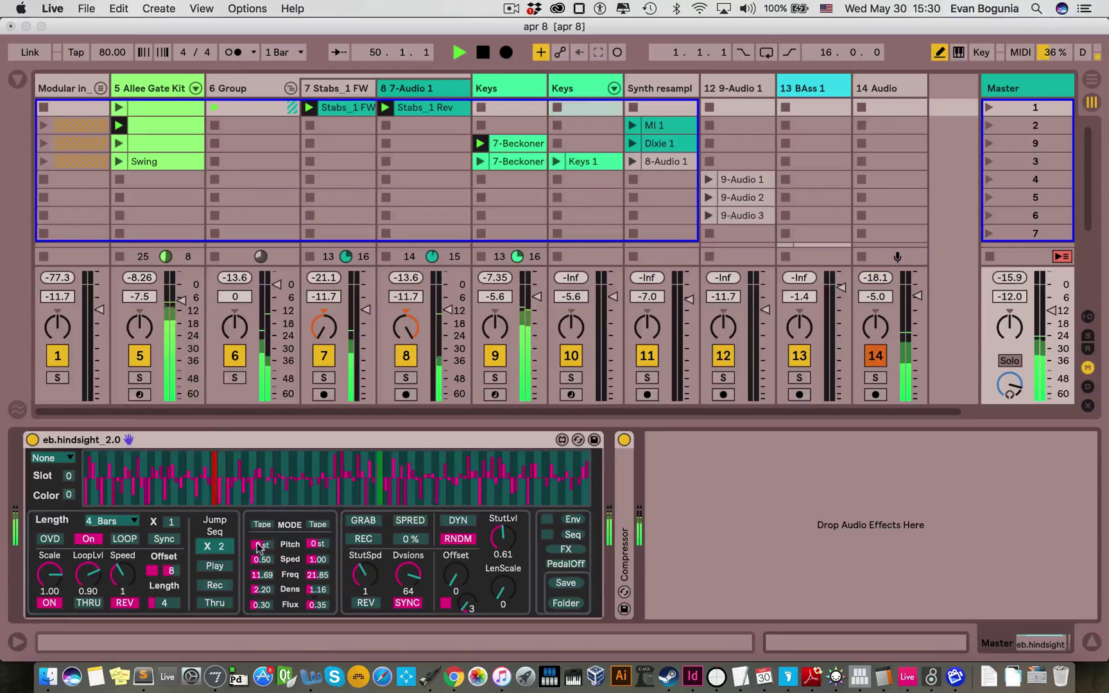
pyautogui.doubleClick(261, 560)
pyautogui.doubleClick(262, 575)
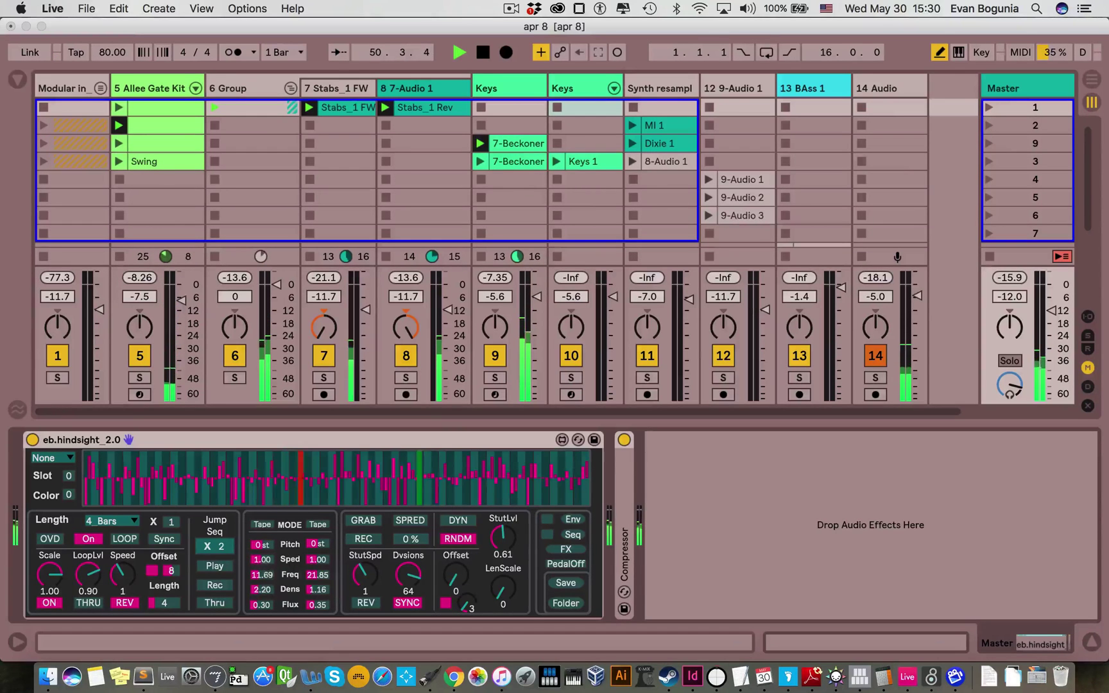
pyautogui.doubleClick(321, 575)
pyautogui.doubleClick(262, 591)
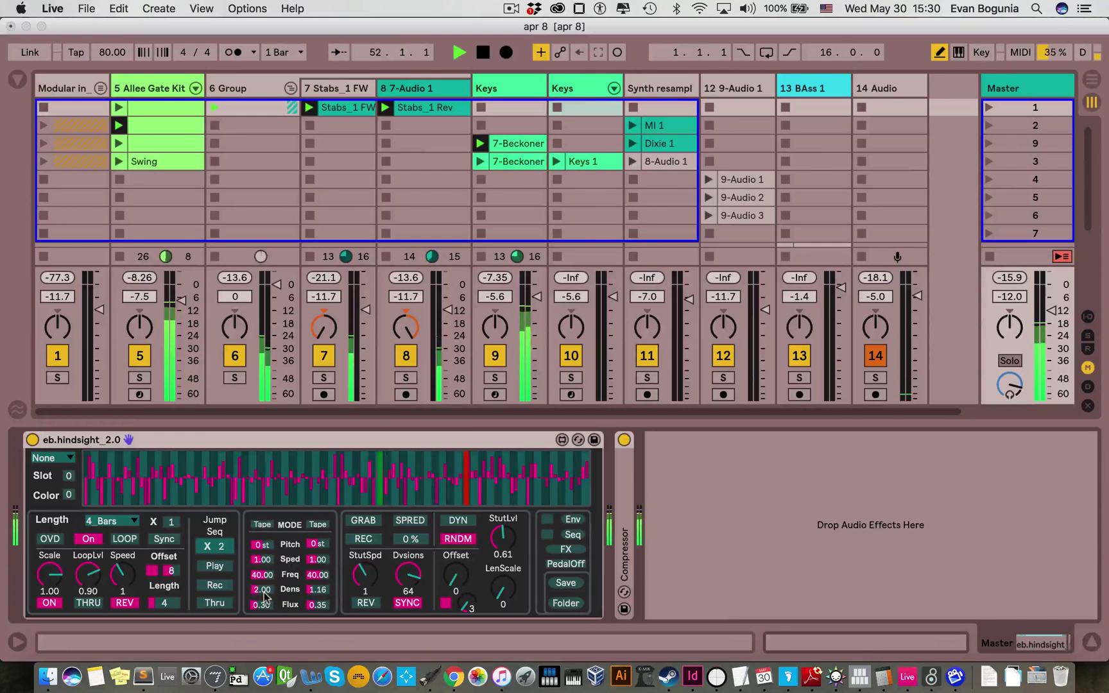
pyautogui.doubleClick(322, 590)
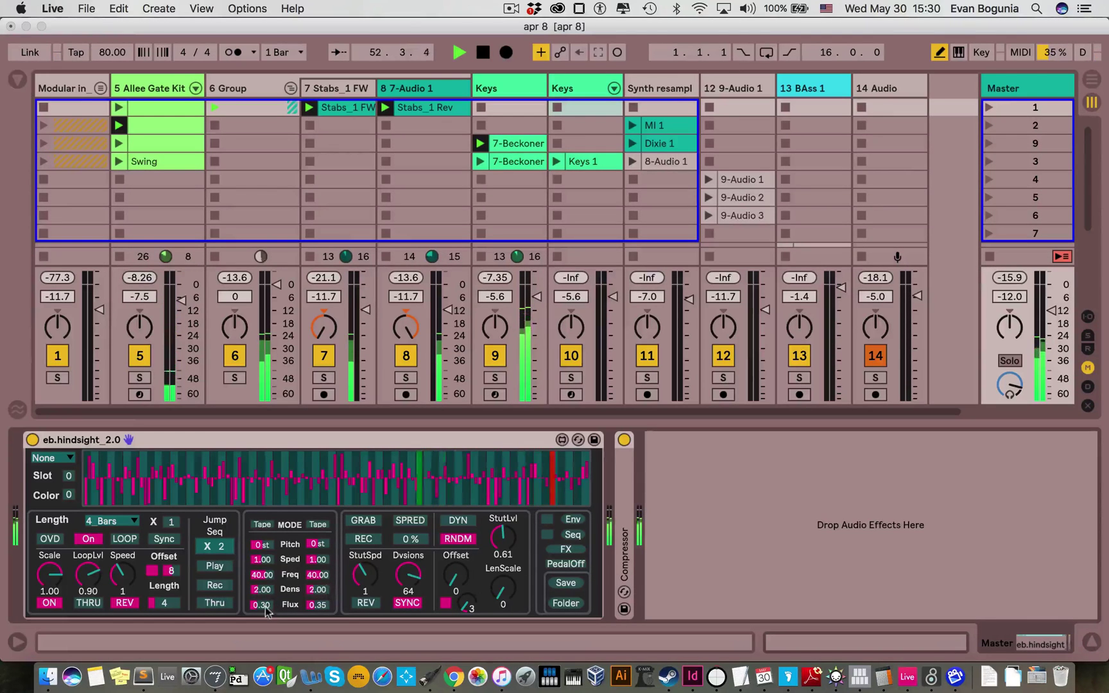
pyautogui.press('space')
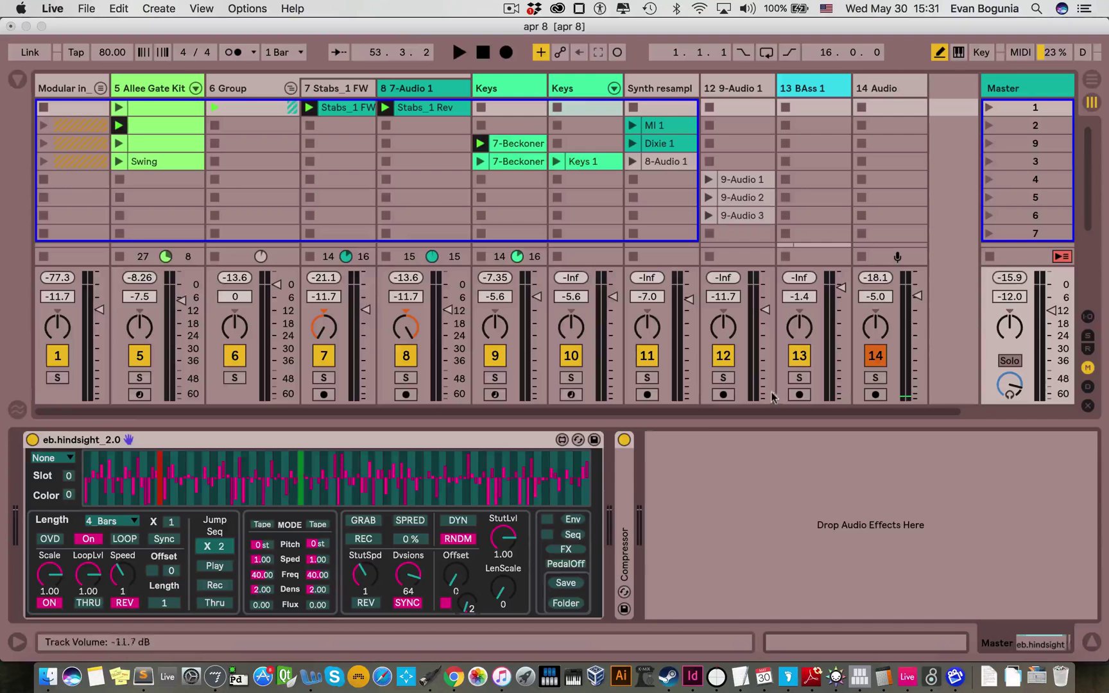
# Open the device's FX window, look through the Input, Loop and Stut effect settings, return to Input and restart playback.
pyautogui.click(565, 548)
pyautogui.click(74, 202)
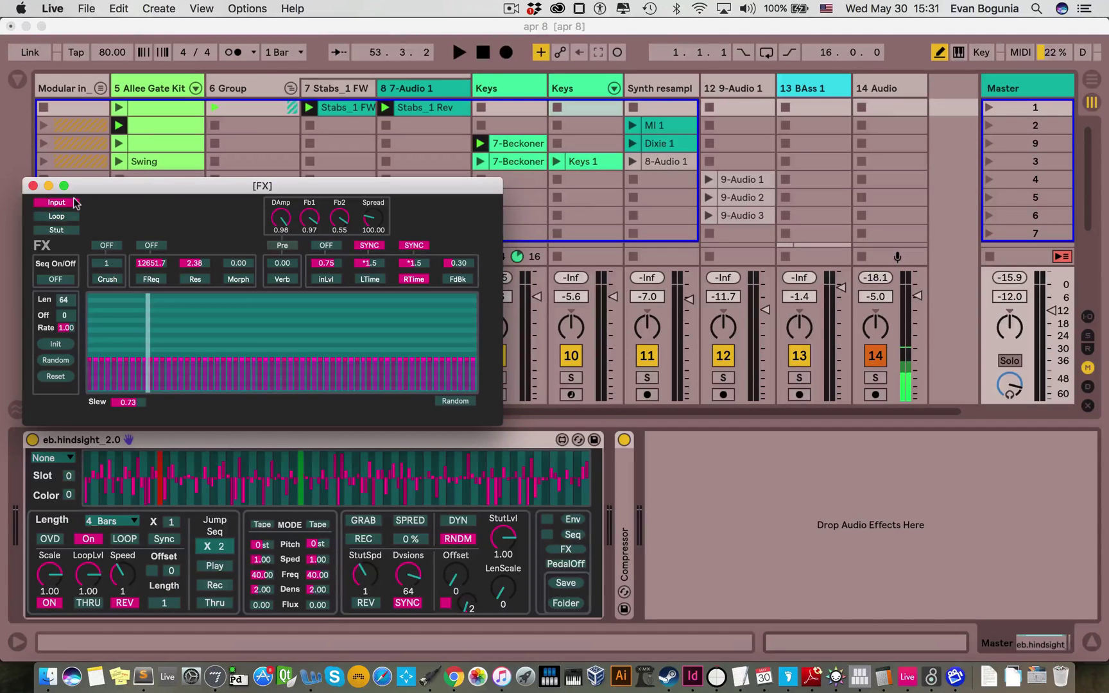
pyautogui.click(56, 218)
pyautogui.click(57, 230)
pyautogui.click(56, 217)
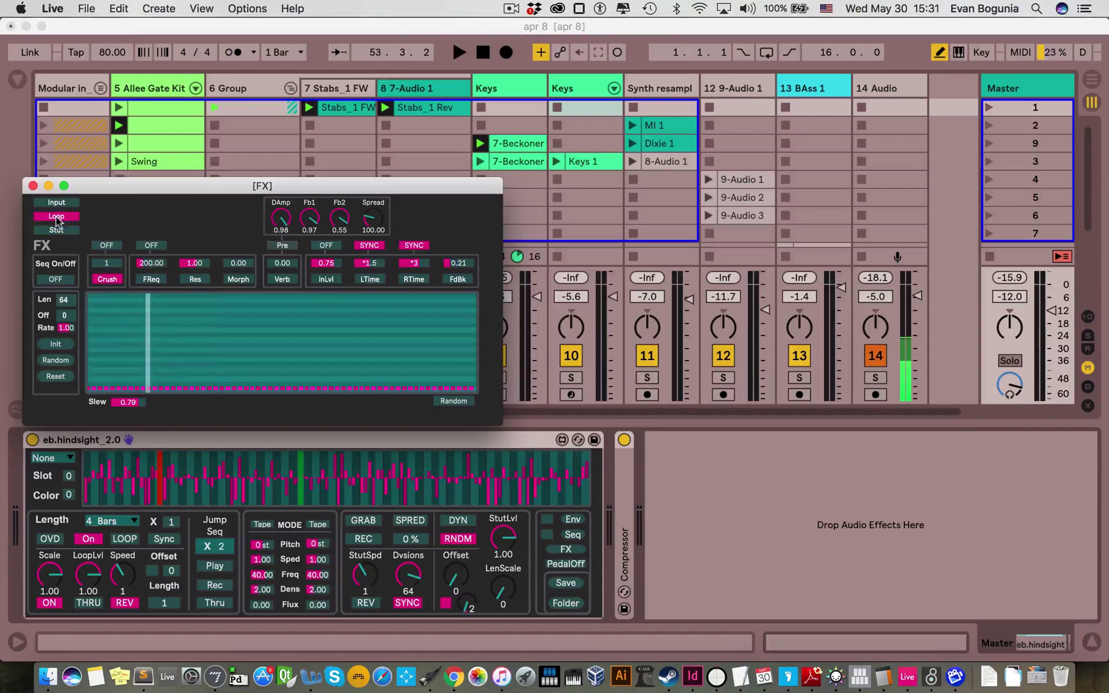
pyautogui.click(57, 205)
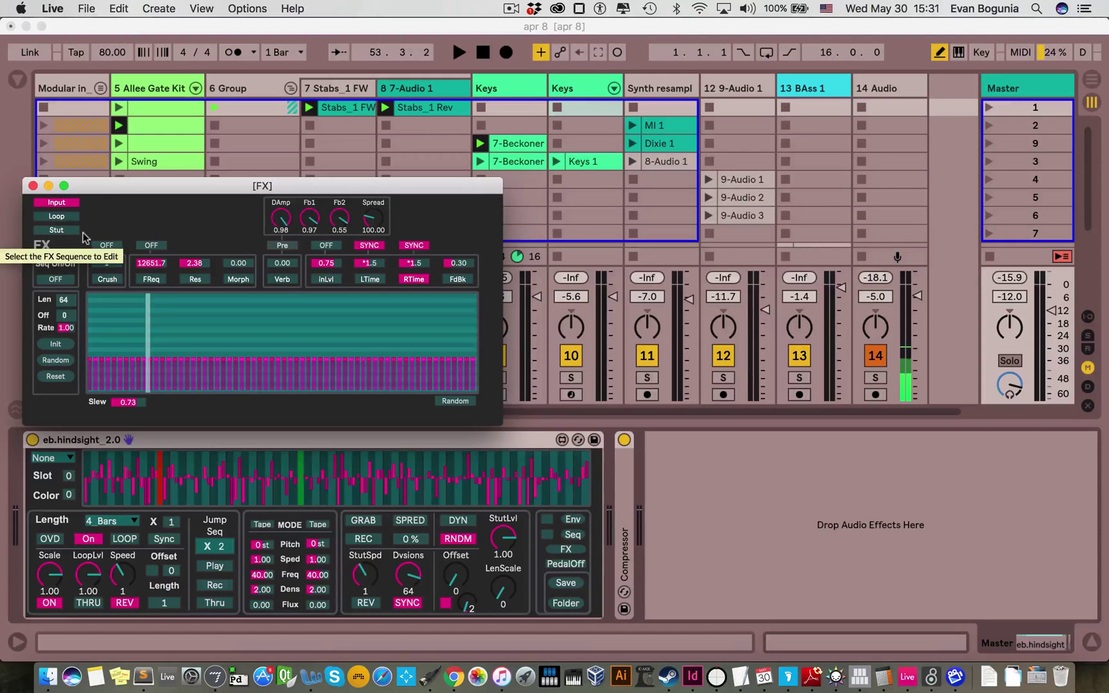
pyautogui.press('space')
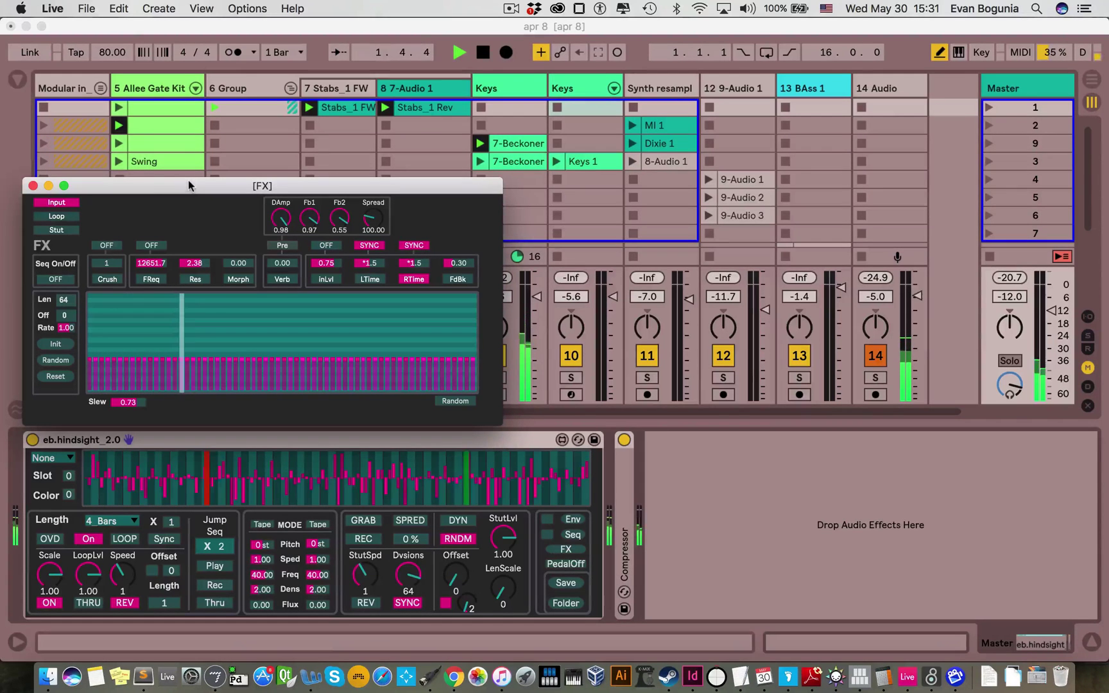
# Turn on the input Crush effect, try out its amount, and turn it off again.
pyautogui.click(106, 245)
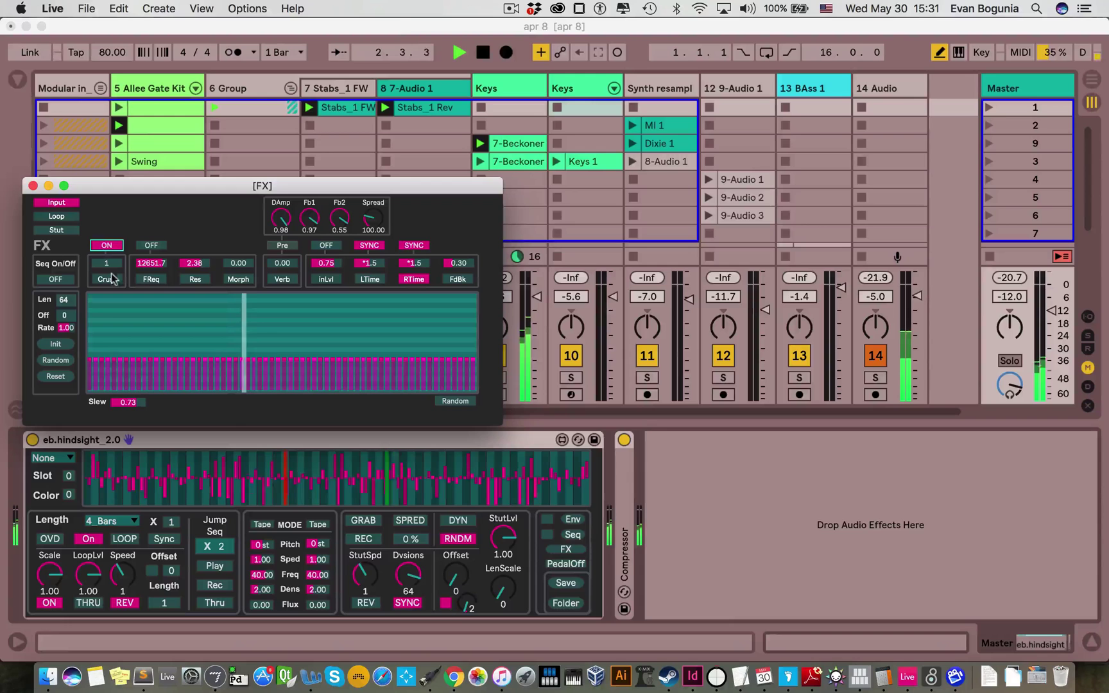
pyautogui.moveTo(107, 262)
pyautogui.mouseDown()
pyautogui.moveTo(106, 249)
pyautogui.moveTo(106, 262)
pyautogui.mouseUp()
pyautogui.click(106, 245)
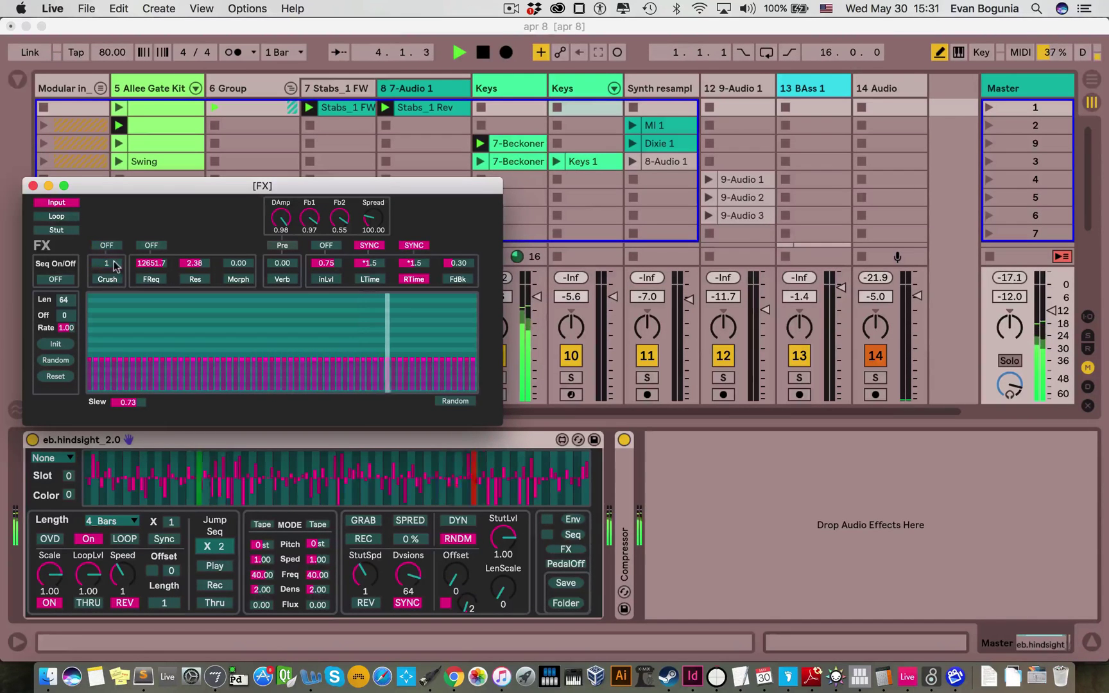
# Turn on the input filter, sweep its frequency to 6667.10, set resonance to 2.18 and morph to 0.54, and switch the filter off.
pyautogui.click(151, 245)
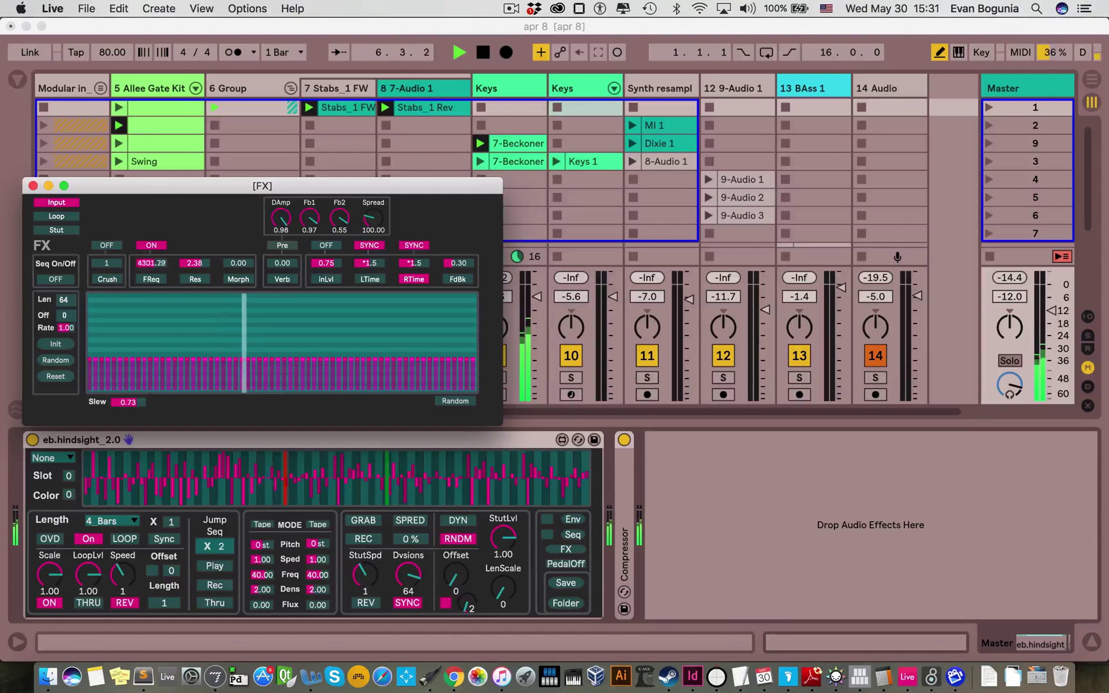
pyautogui.moveTo(184, 268); pyautogui.dragTo(185, 238)
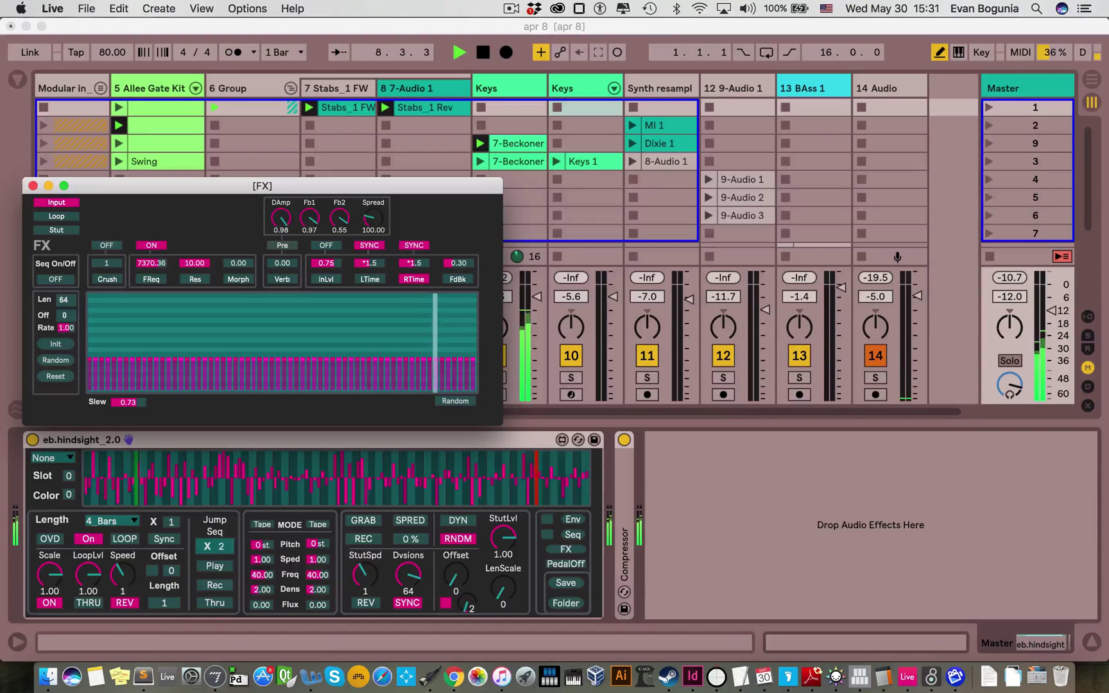
pyautogui.moveTo(194, 264); pyautogui.dragTo(194, 295)
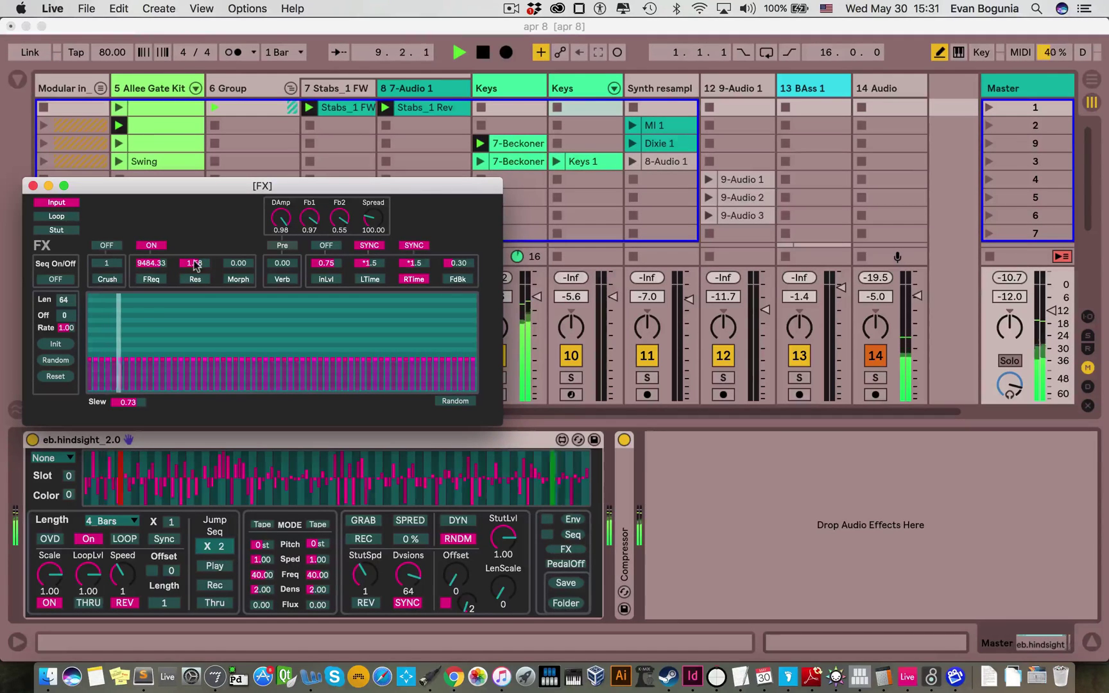
pyautogui.moveTo(238, 262); pyautogui.dragTo(238, 199)
pyautogui.moveTo(160, 263); pyautogui.dragTo(161, 282)
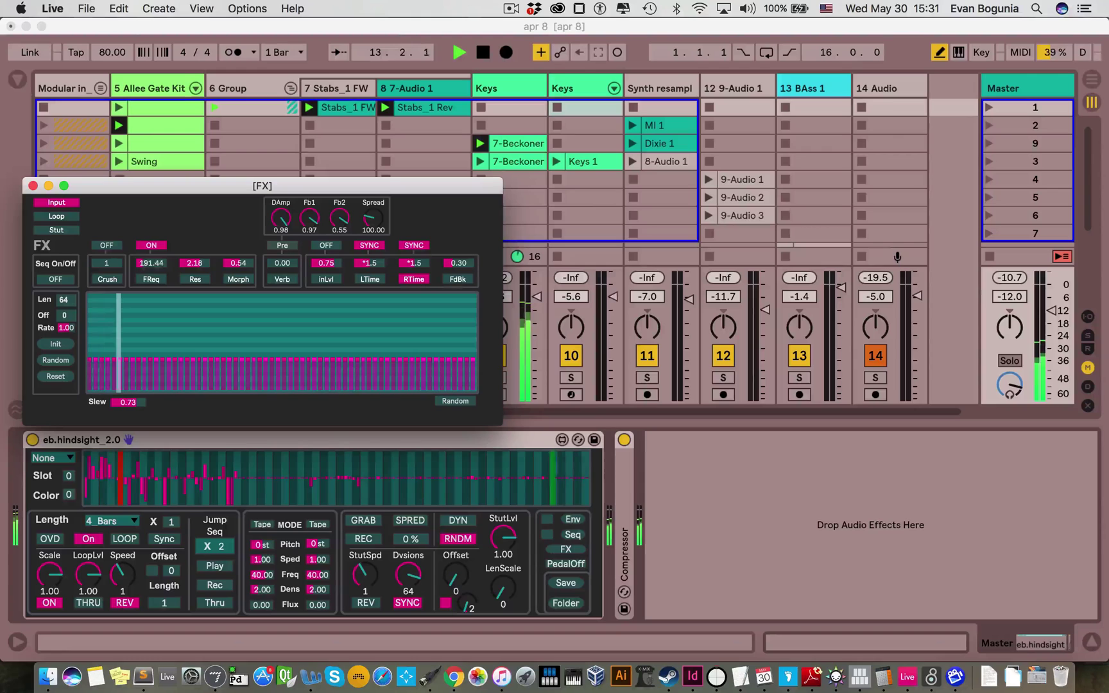
pyautogui.click(150, 245)
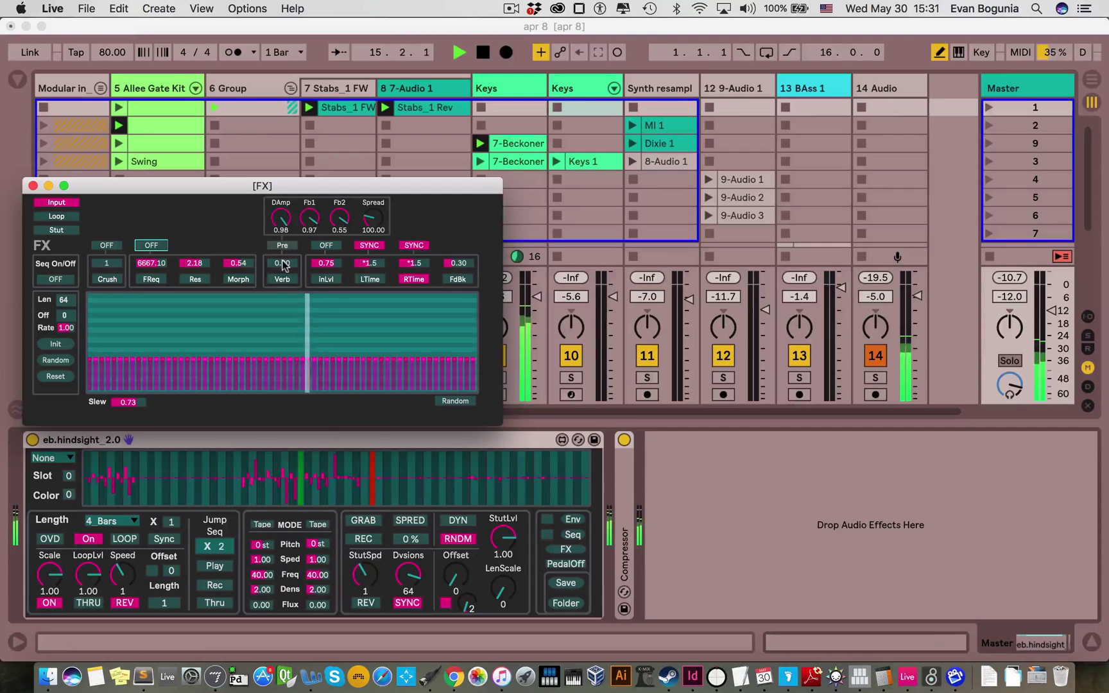
# Try out the input reverb amount, set the input delay's times to /4 and feedback to 0.52, and switch the delay off.
pyautogui.moveTo(283, 263)
pyautogui.mouseDown()
pyautogui.moveTo(282, 221)
pyautogui.moveTo(282, 251)
pyautogui.mouseUp()
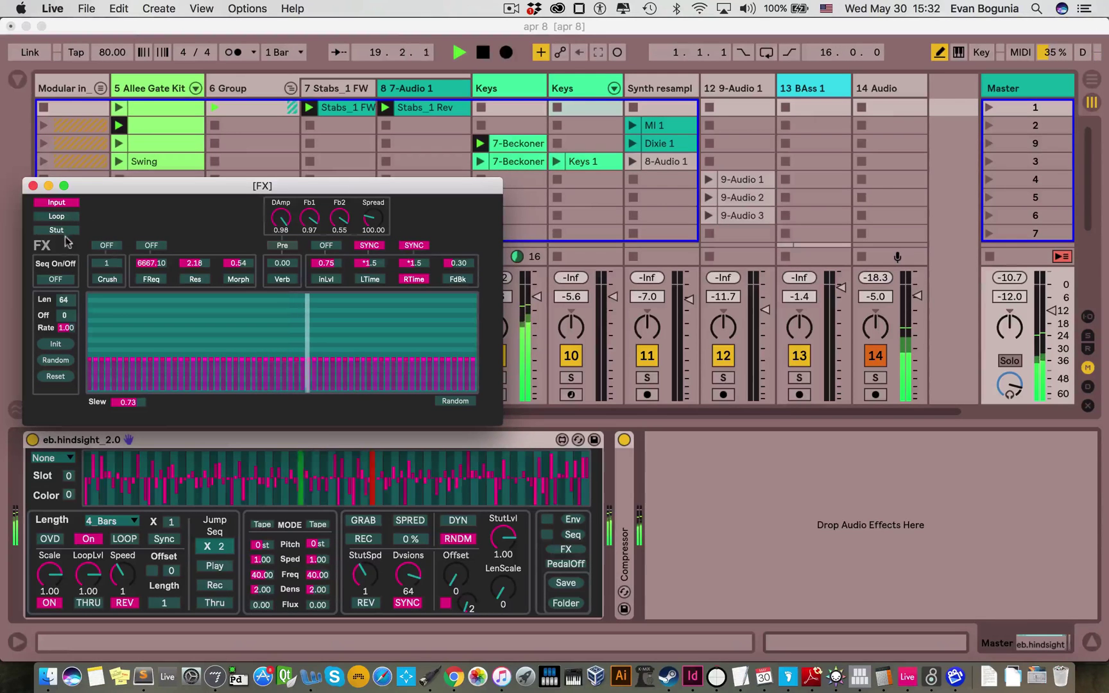
pyautogui.click(326, 245)
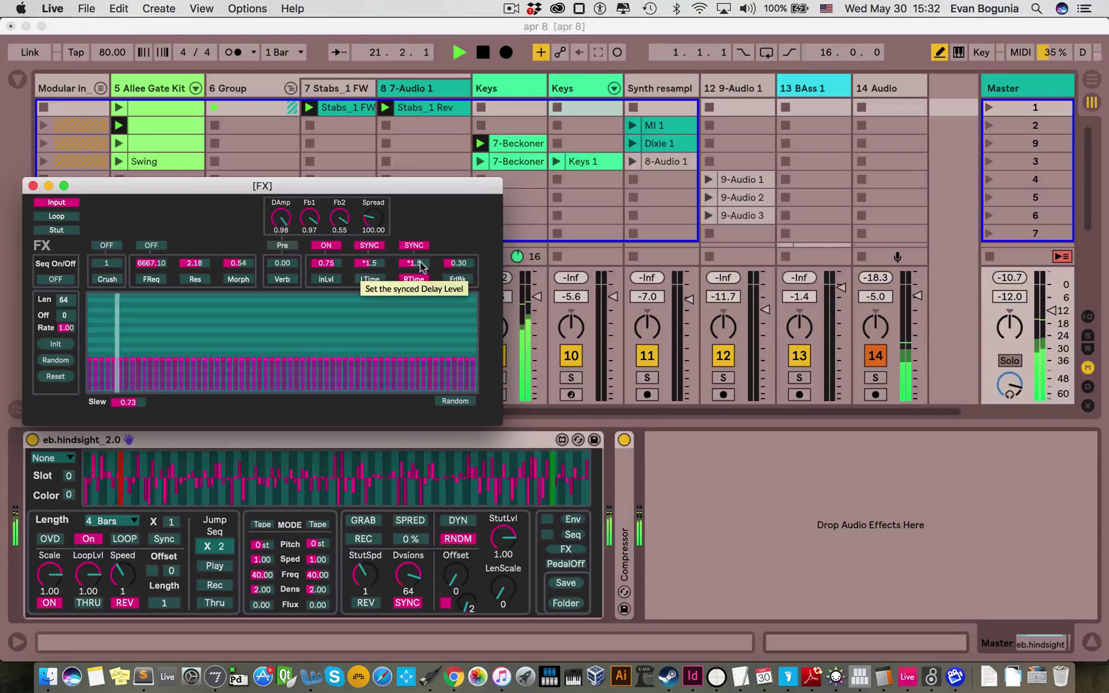
pyautogui.moveTo(420, 265); pyautogui.dragTo(421, 275)
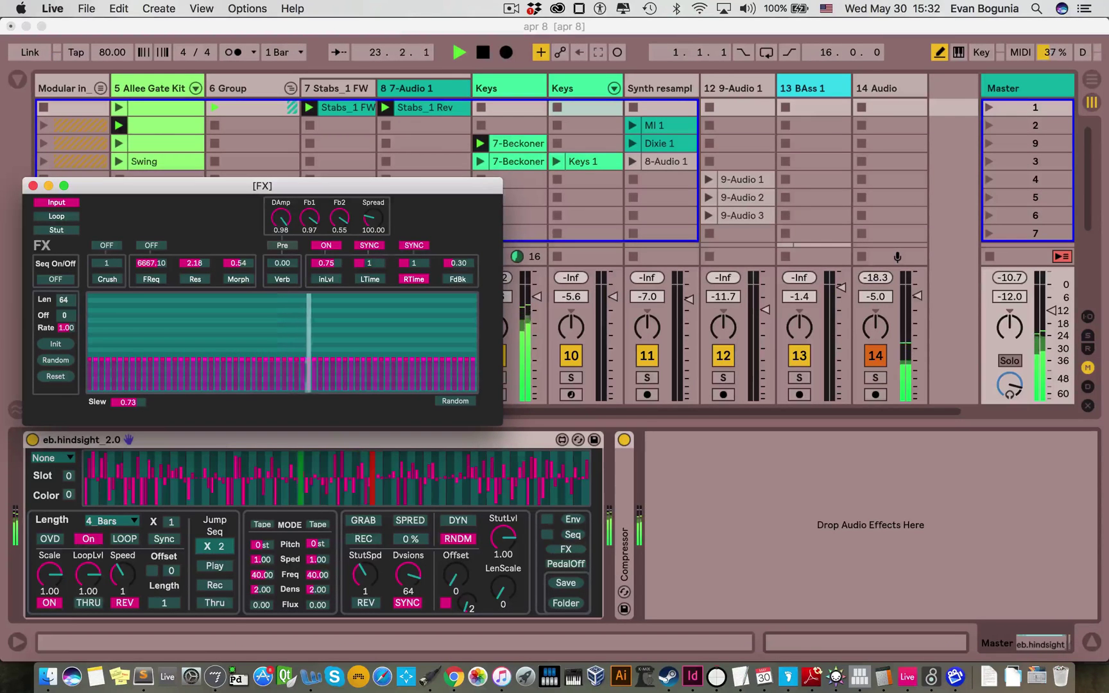
pyautogui.moveTo(369, 264)
pyautogui.mouseDown()
pyautogui.moveTo(370, 273)
pyautogui.moveTo(414, 251)
pyautogui.moveTo(413, 274)
pyautogui.moveTo(414, 247)
pyautogui.moveTo(414, 282)
pyautogui.moveTo(374, 268)
pyautogui.mouseUp()
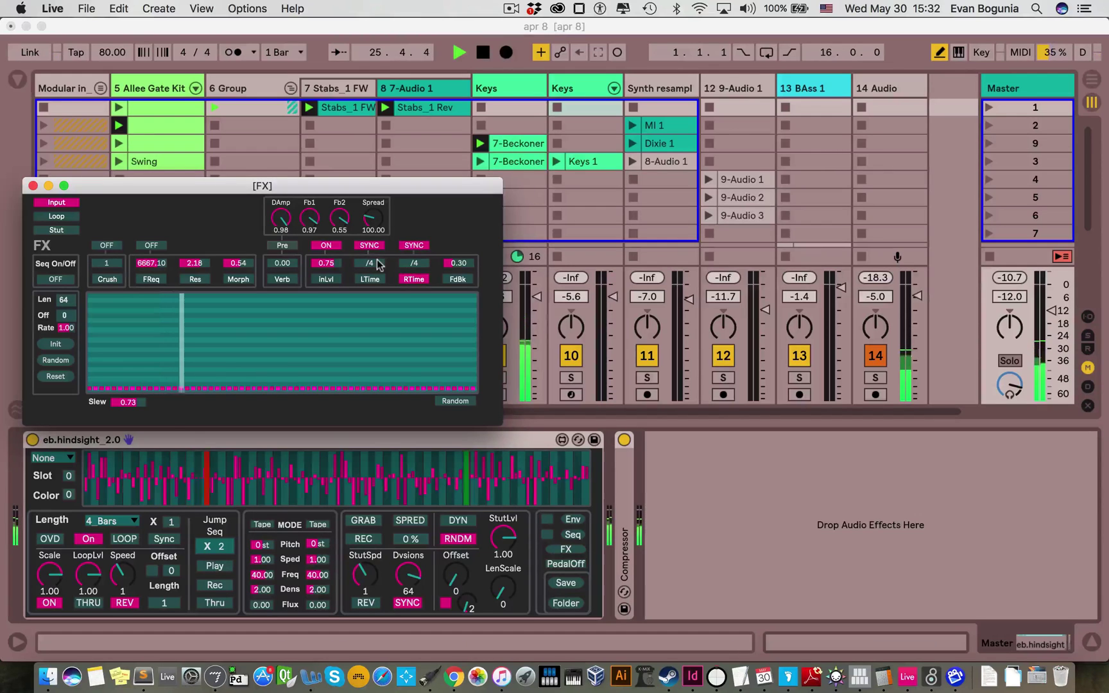
pyautogui.moveTo(452, 263); pyautogui.dragTo(452, 230)
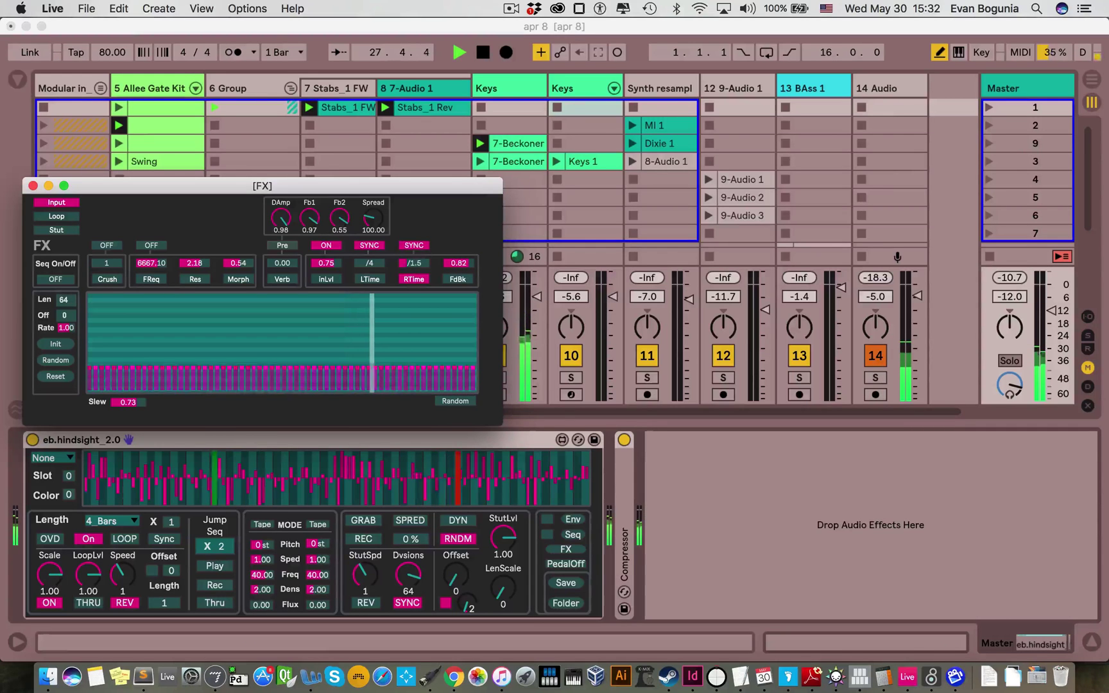
pyautogui.moveTo(453, 263); pyautogui.dragTo(452, 282)
pyautogui.click(326, 245)
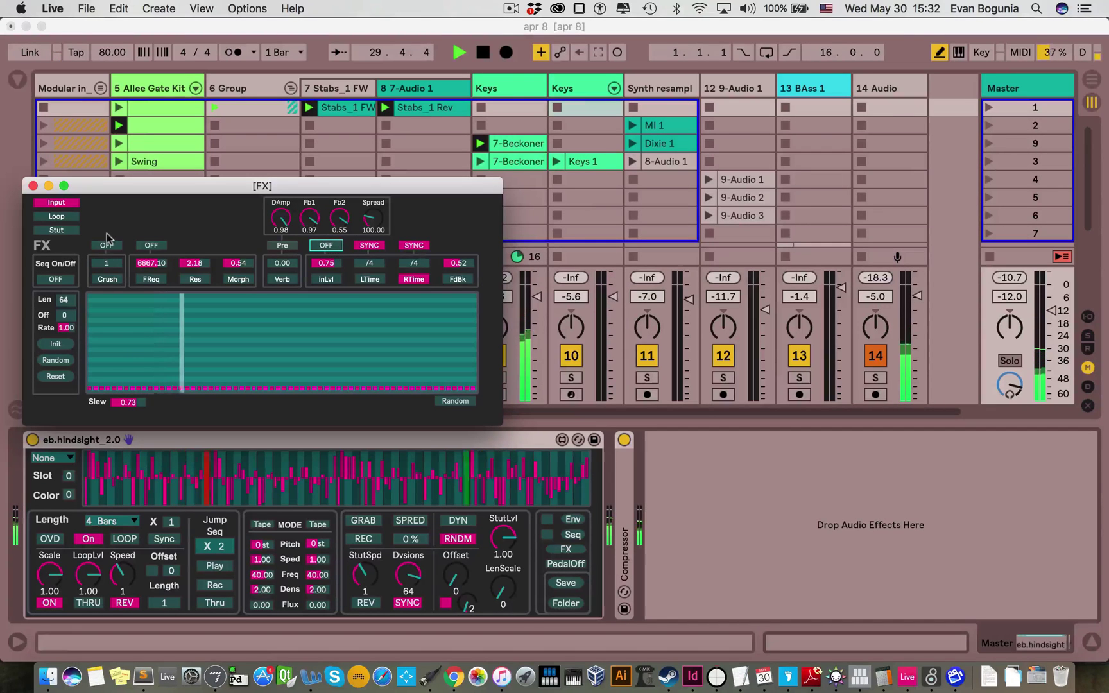
# Turn on the input effect sequencer, enable Crush and randomize its step sequence.
pyautogui.click(51, 279)
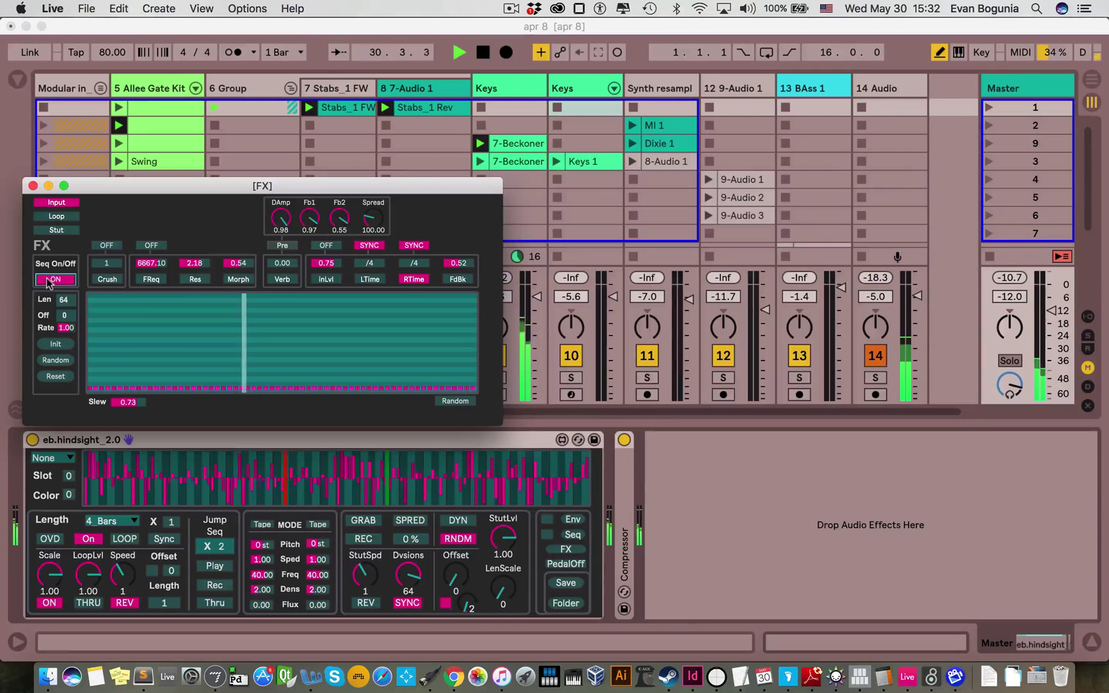
pyautogui.click(106, 246)
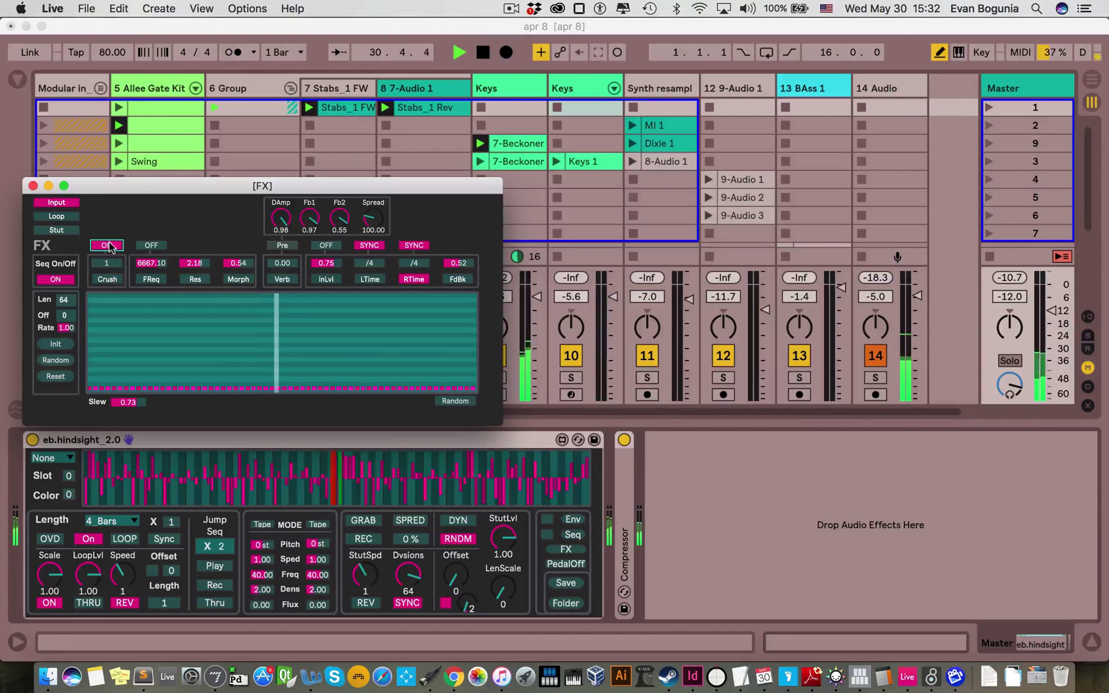
pyautogui.click(108, 279)
pyautogui.click(55, 360)
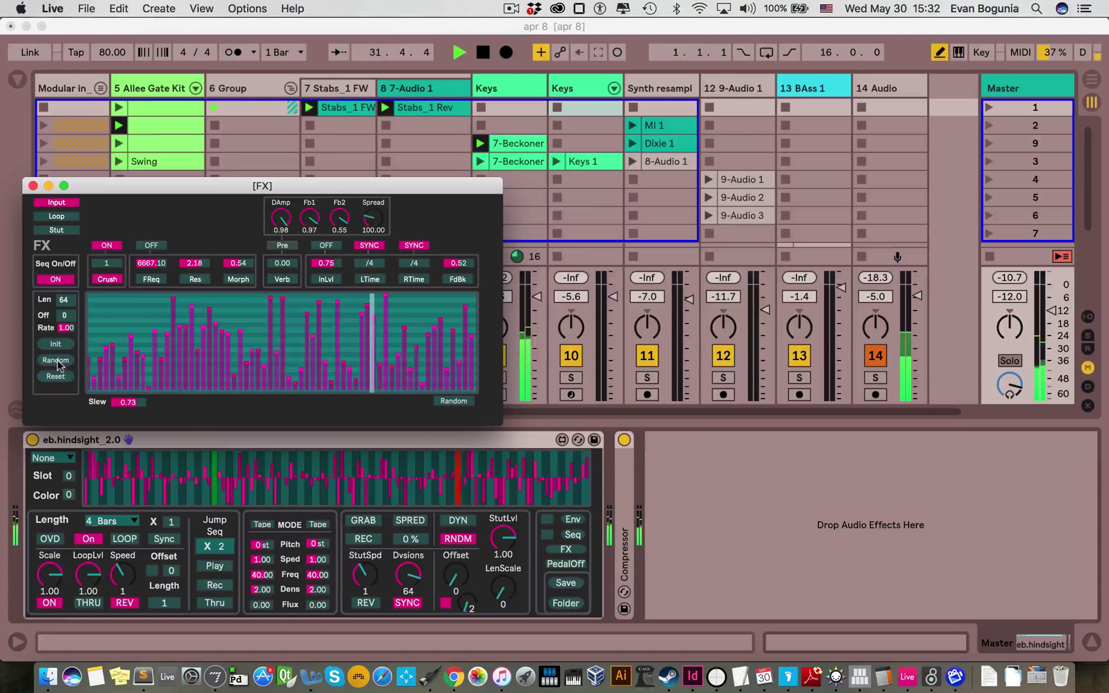
# Set the input sequence to length 16, rate 0.58 and slew 0.35.
pyautogui.moveTo(125, 402); pyautogui.dragTo(125, 417)
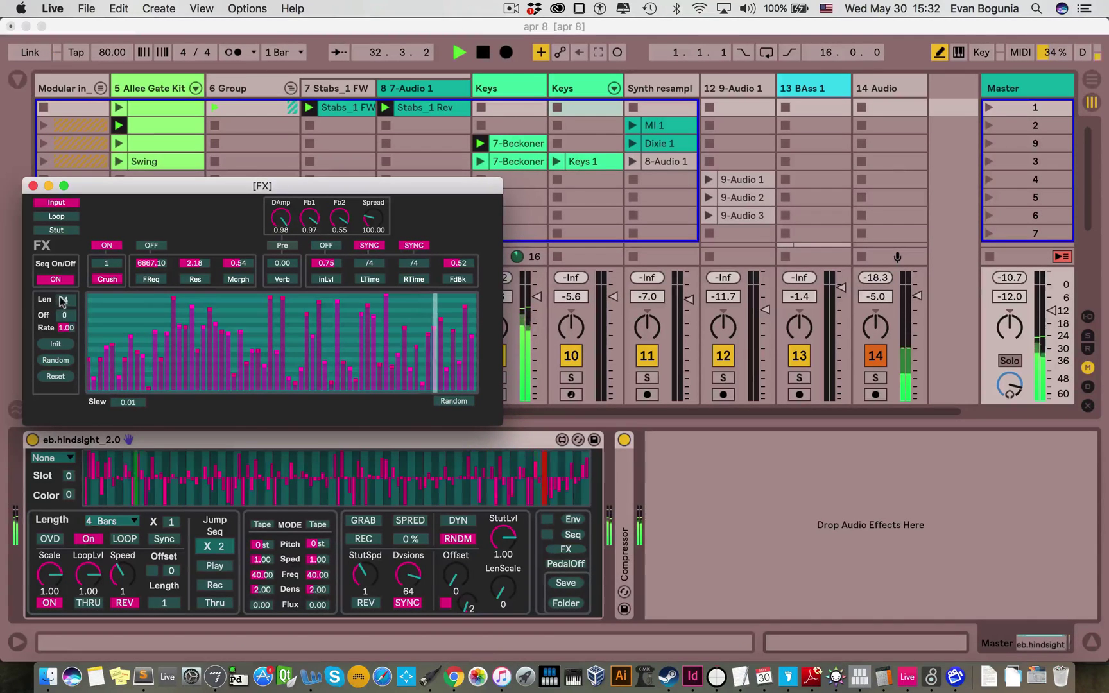
pyautogui.moveTo(63, 300); pyautogui.dragTo(71, 341)
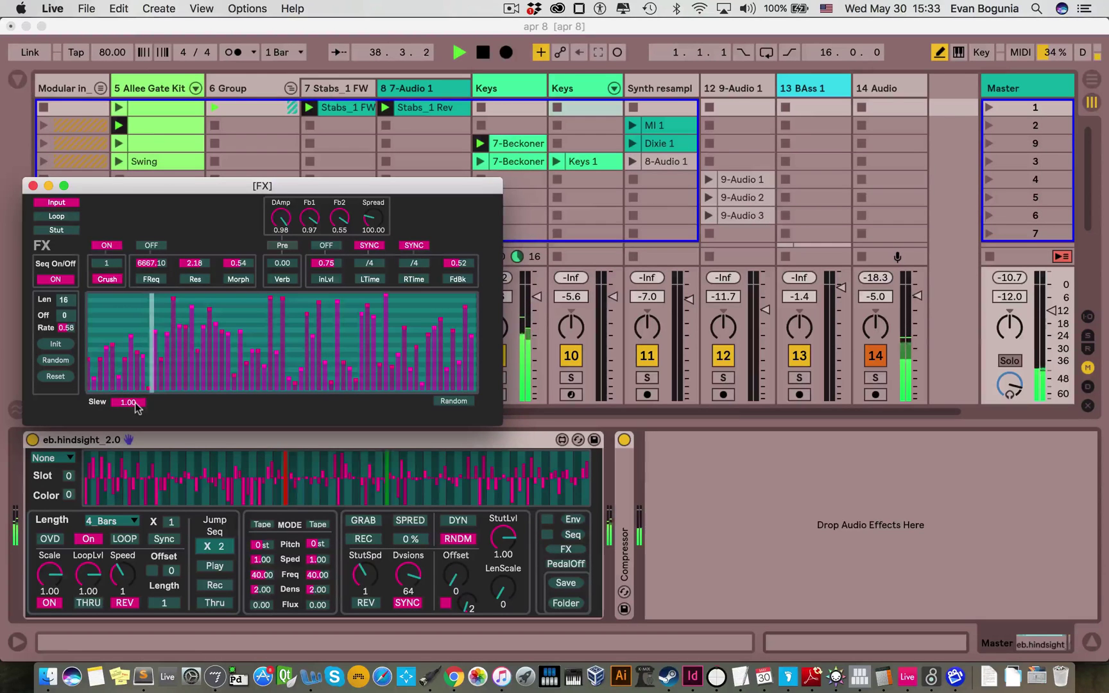
pyautogui.moveTo(136, 402); pyautogui.dragTo(137, 476)
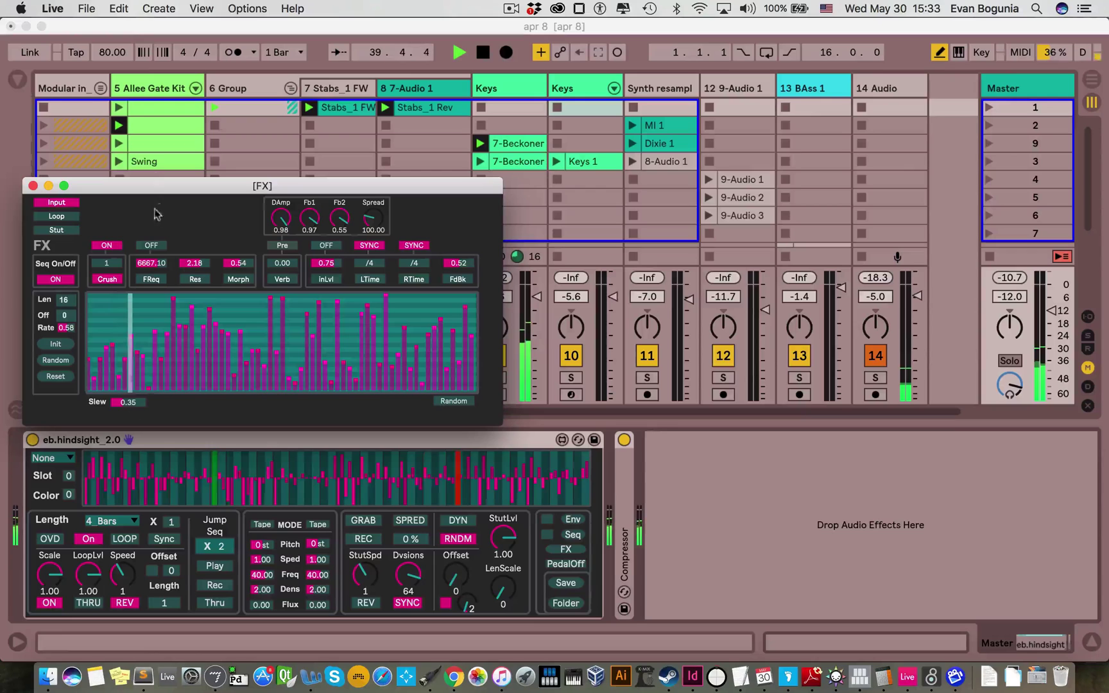
# Turn on the input filter with morph 0.14, and randomize the filter frequency and reverb sequences.
pyautogui.click(152, 246)
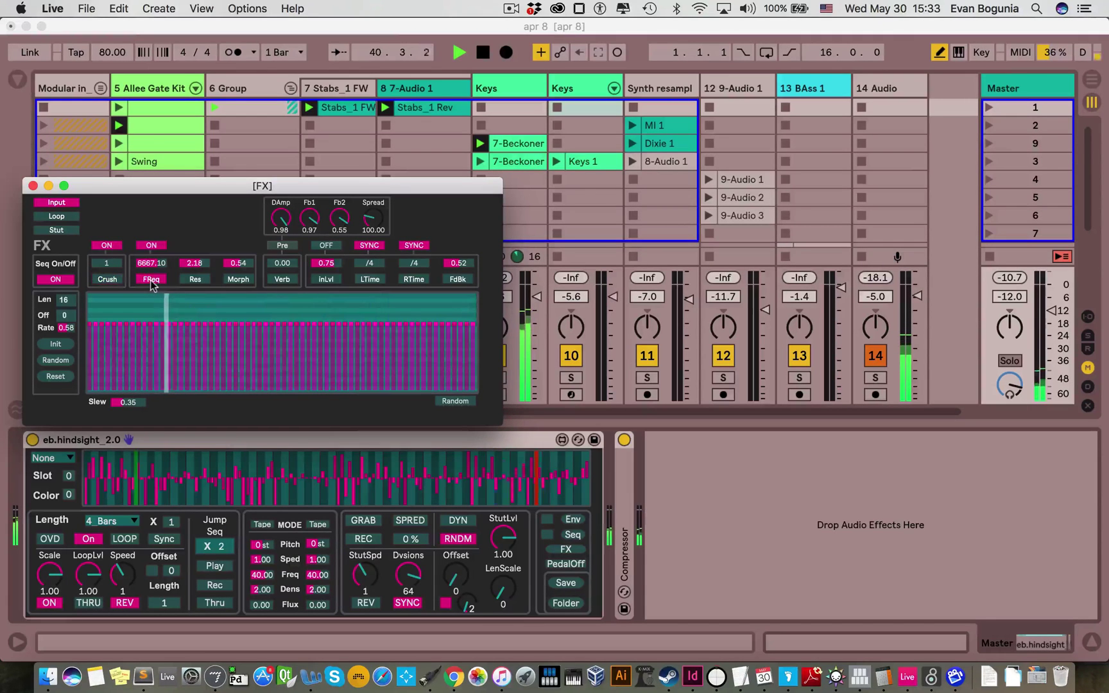
pyautogui.click(46, 360)
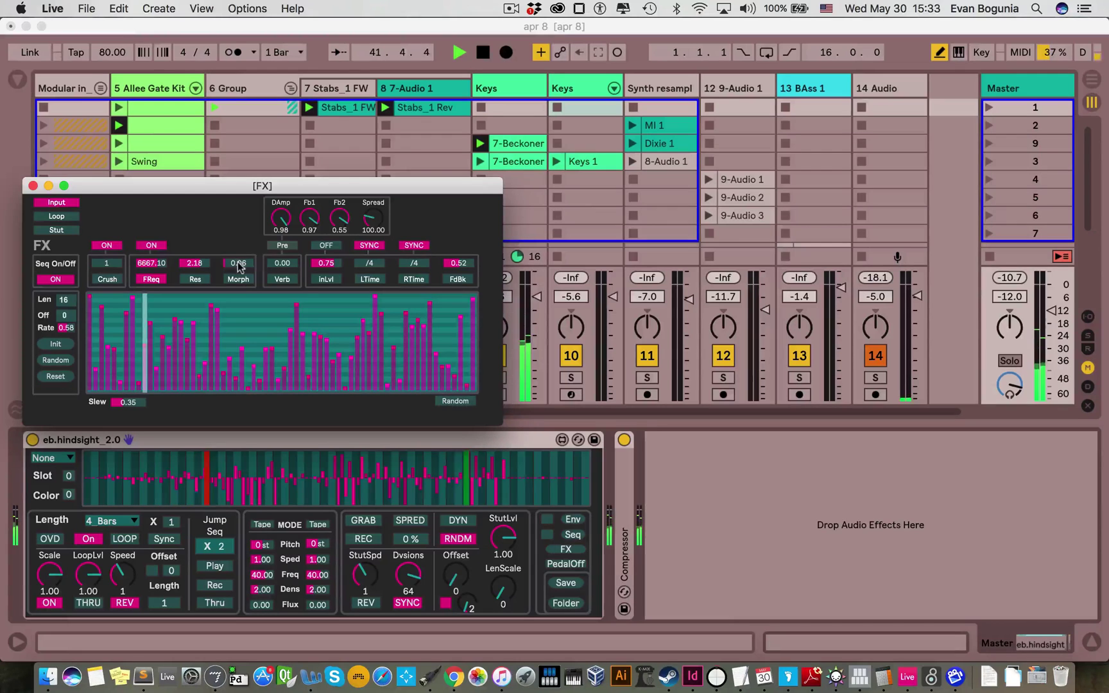
pyautogui.click(282, 245)
pyautogui.click(282, 245)
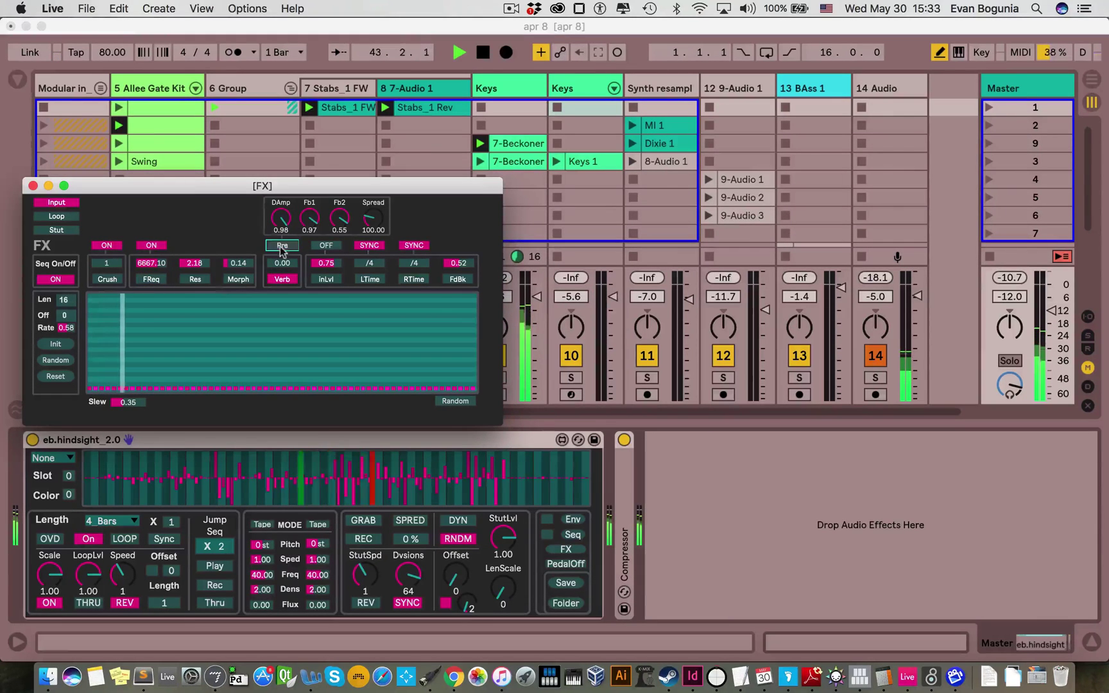
pyautogui.click(67, 361)
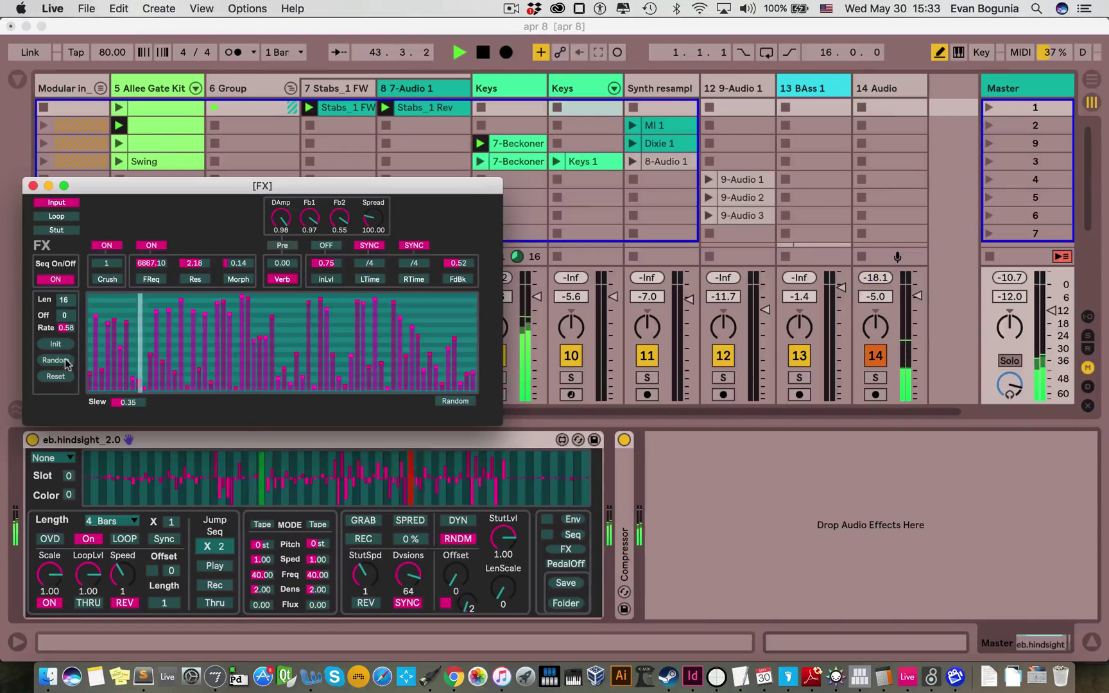
# Turn on the input delay, randomize its right time sequence, and set the reverb spread to 191.11.
pyautogui.click(326, 245)
pyautogui.click(326, 279)
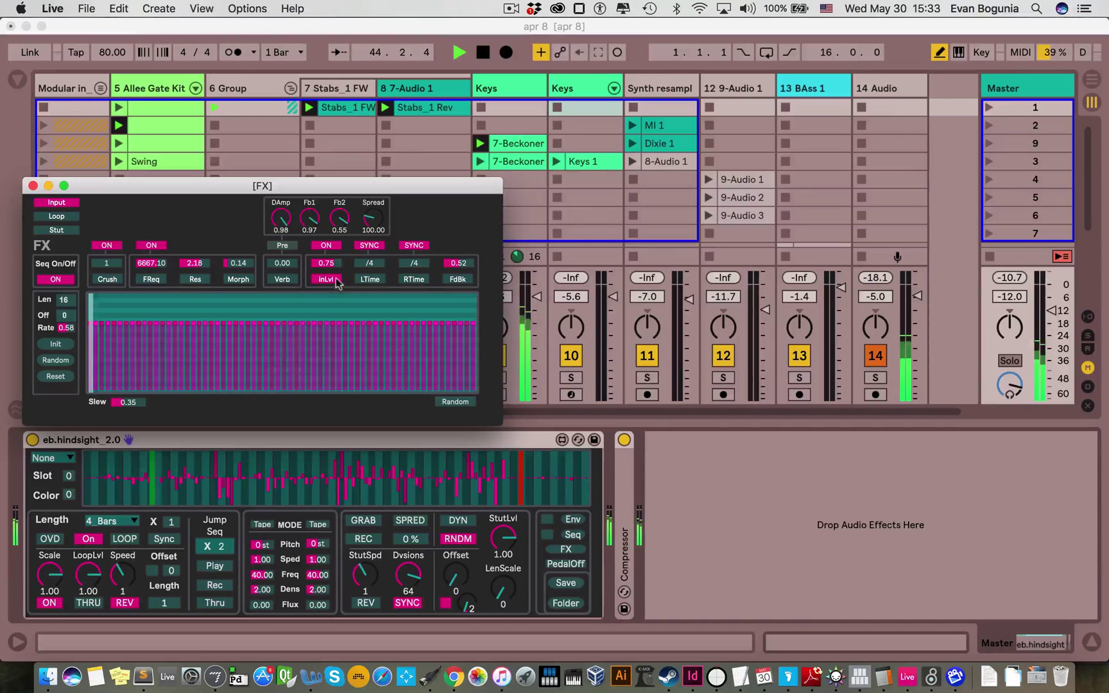
pyautogui.click(369, 279)
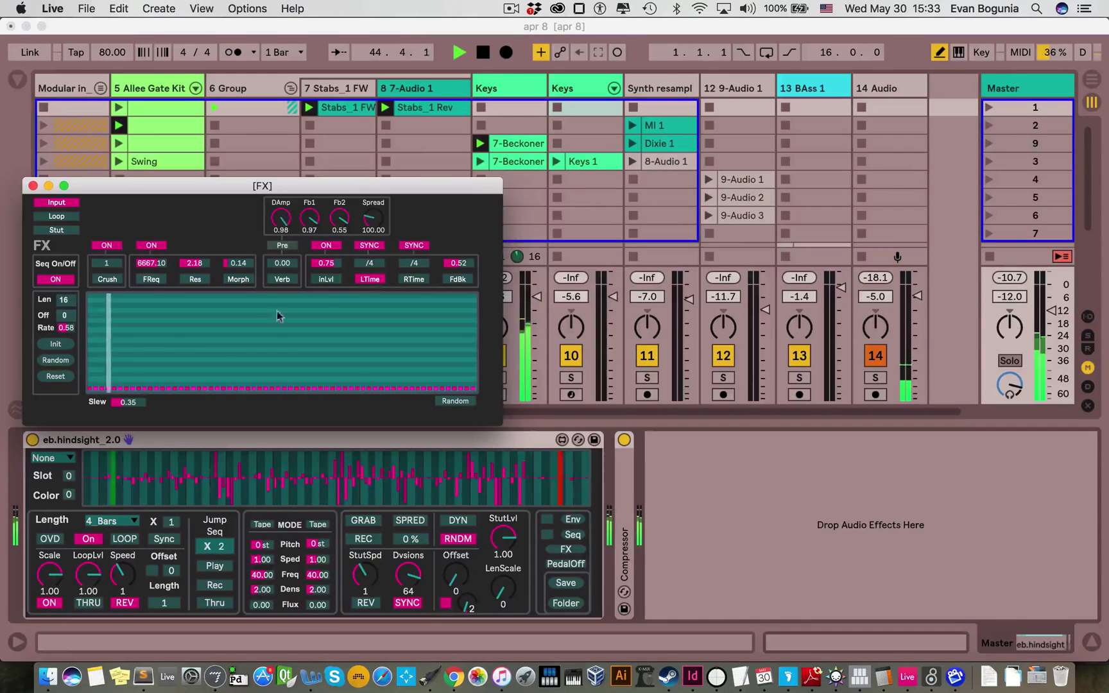
pyautogui.click(413, 279)
pyautogui.click(55, 360)
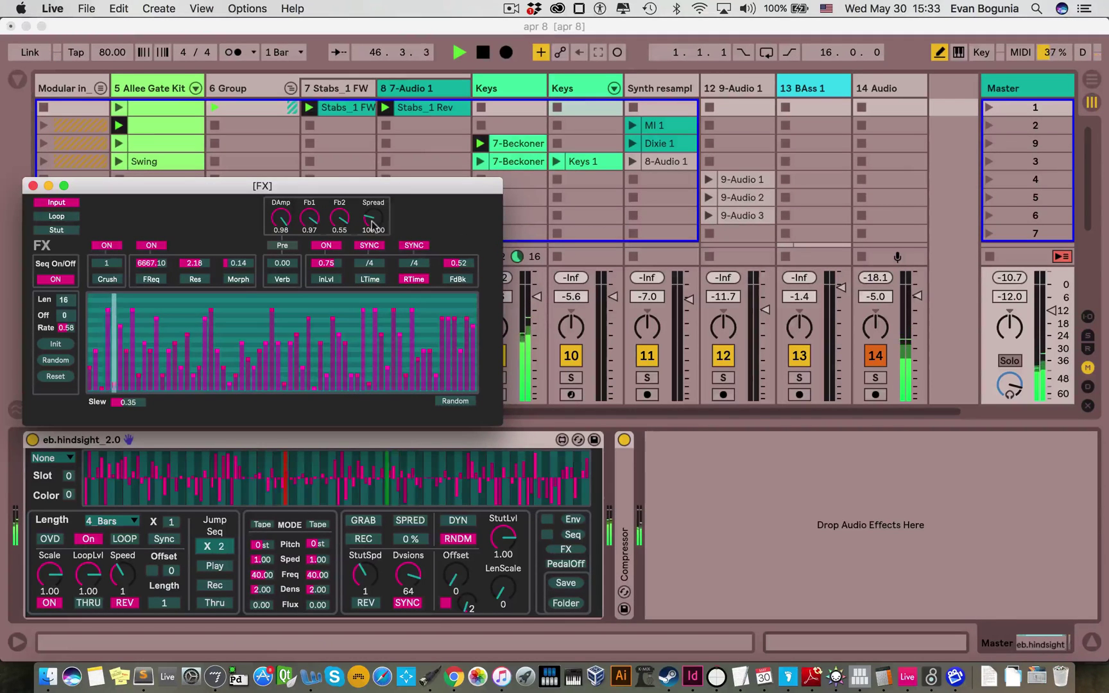
pyautogui.moveTo(373, 218); pyautogui.dragTo(372, 191)
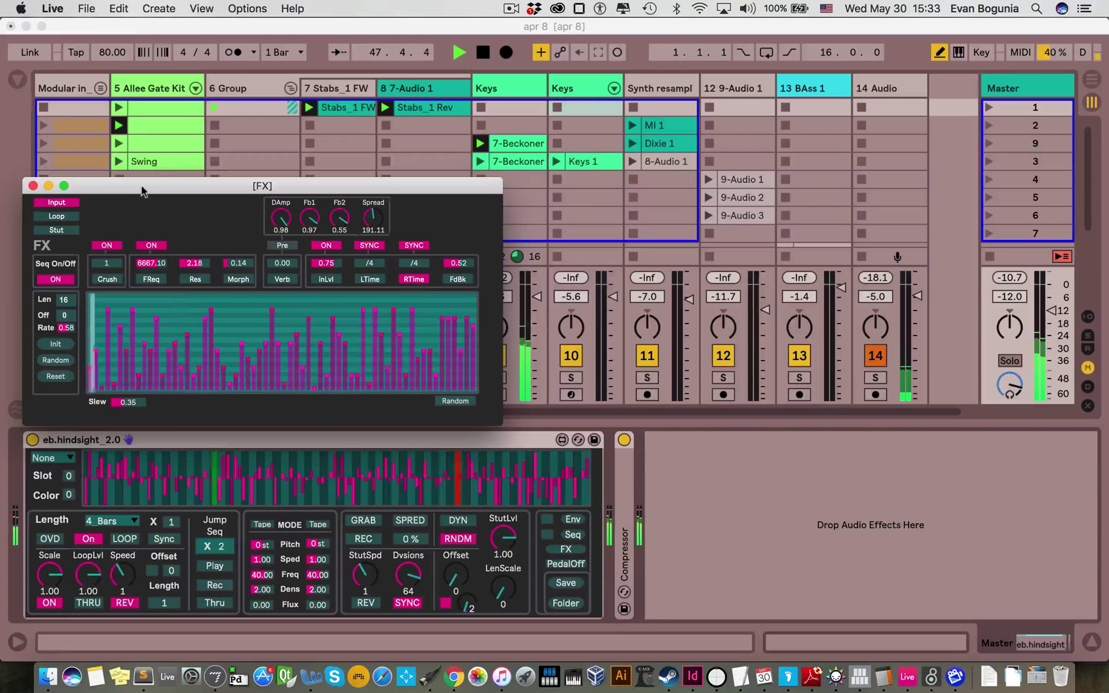
pyautogui.moveTo(141, 192); pyautogui.dragTo(138, 186)
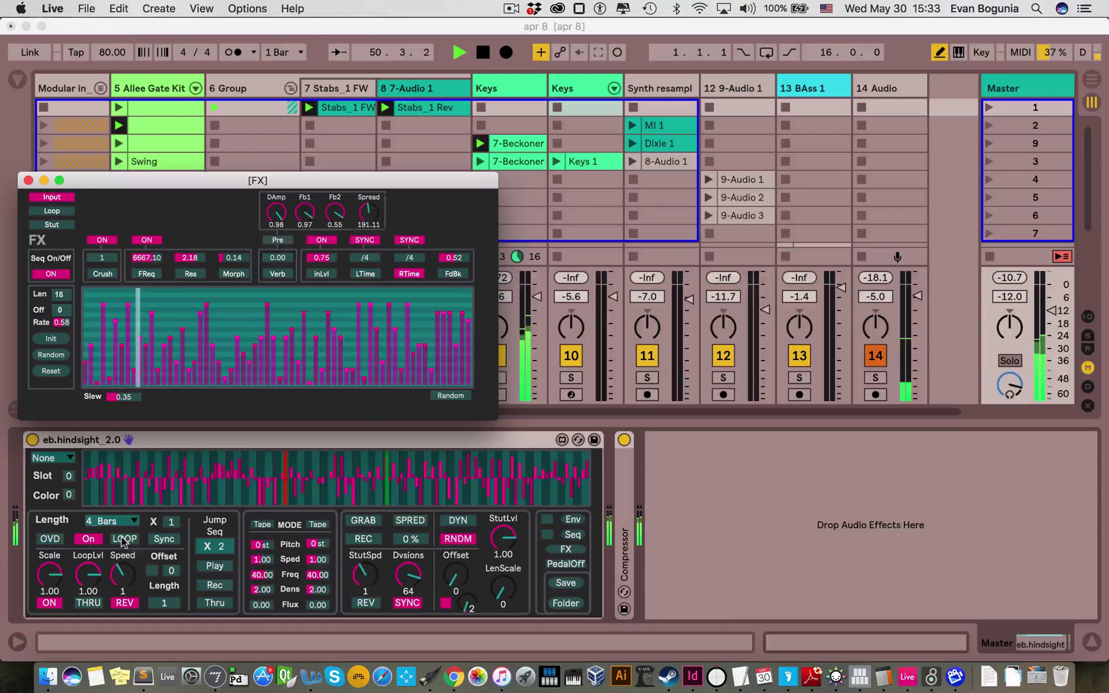
# Turn off loop reverse and run the loop in Grain mode with pitch +12 st, speed 0.28, frequency 15.13 and flux 0.37.
pyautogui.click(122, 602)
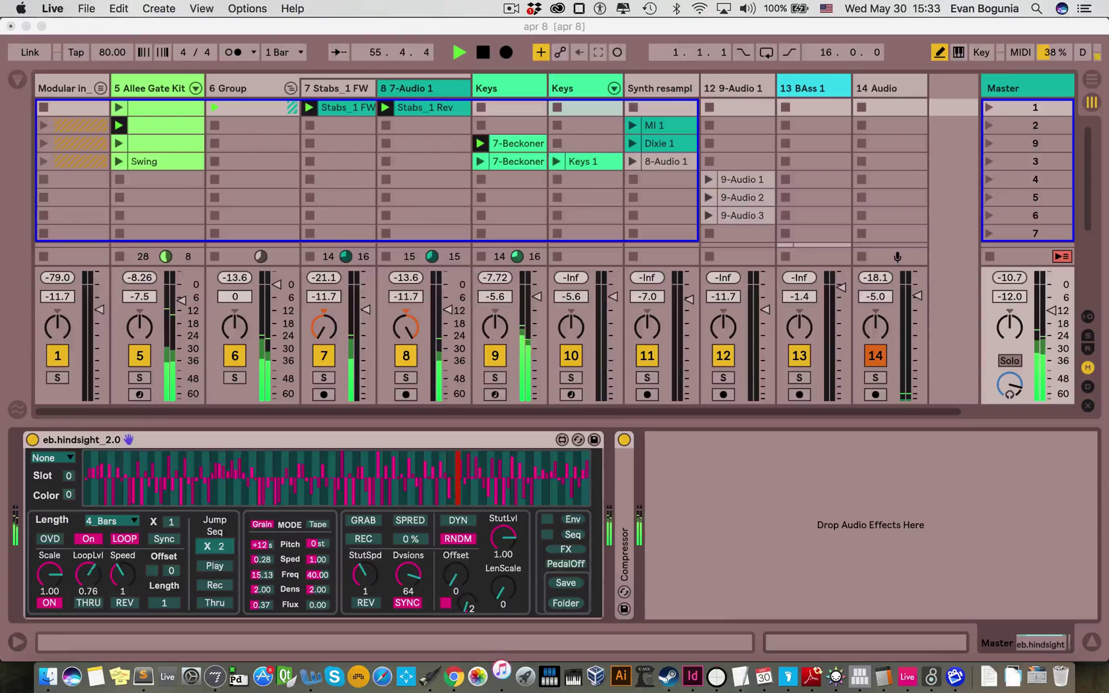
# In the Loop effects, set reverb to 0.79 and spread to 241.38, and enable the delay with level 0.46, left time *1.33 and feedback 0.13.
pyautogui.click(567, 549)
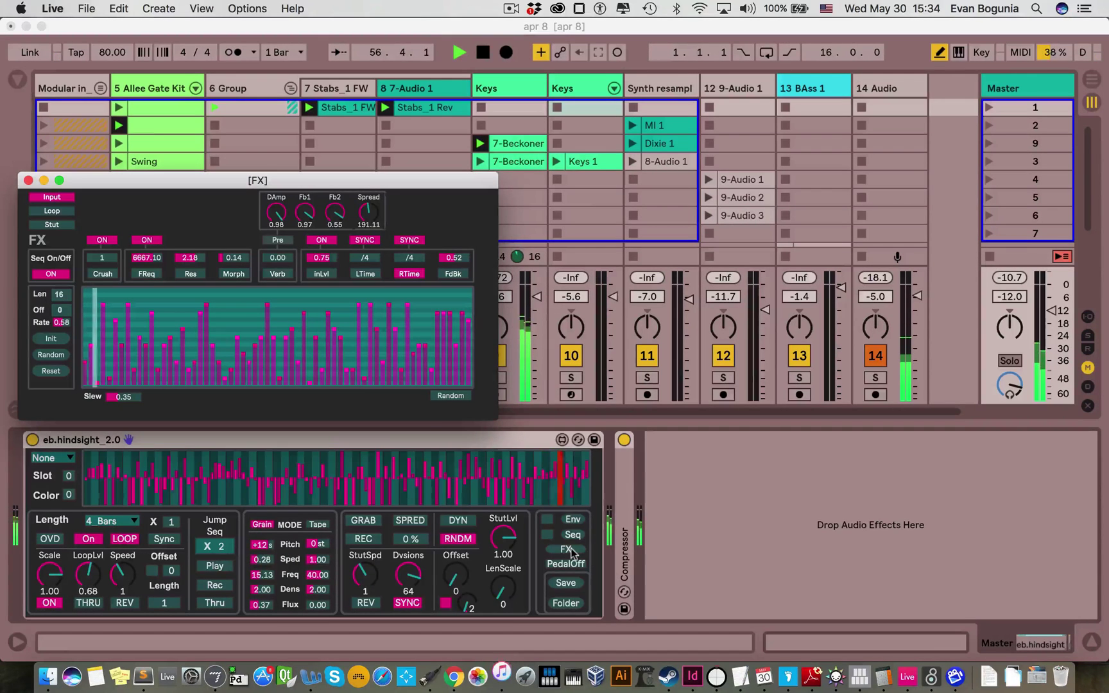
pyautogui.click(50, 212)
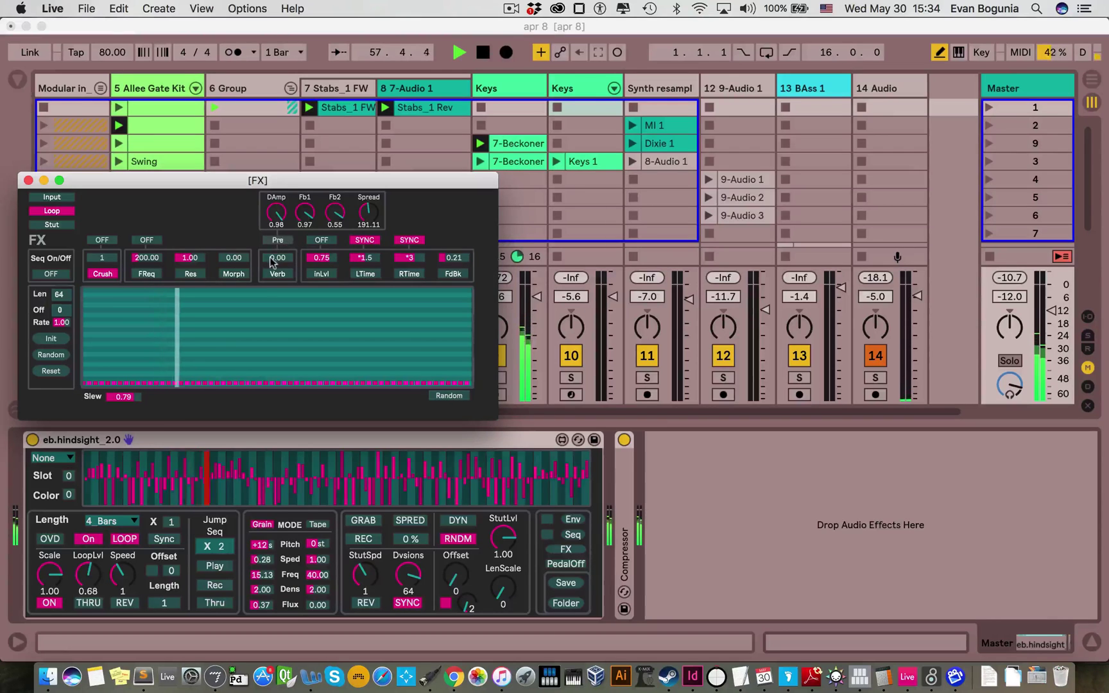
pyautogui.moveTo(272, 258)
pyautogui.mouseDown()
pyautogui.moveTo(272, 246)
pyautogui.moveTo(272, 260)
pyautogui.mouseUp()
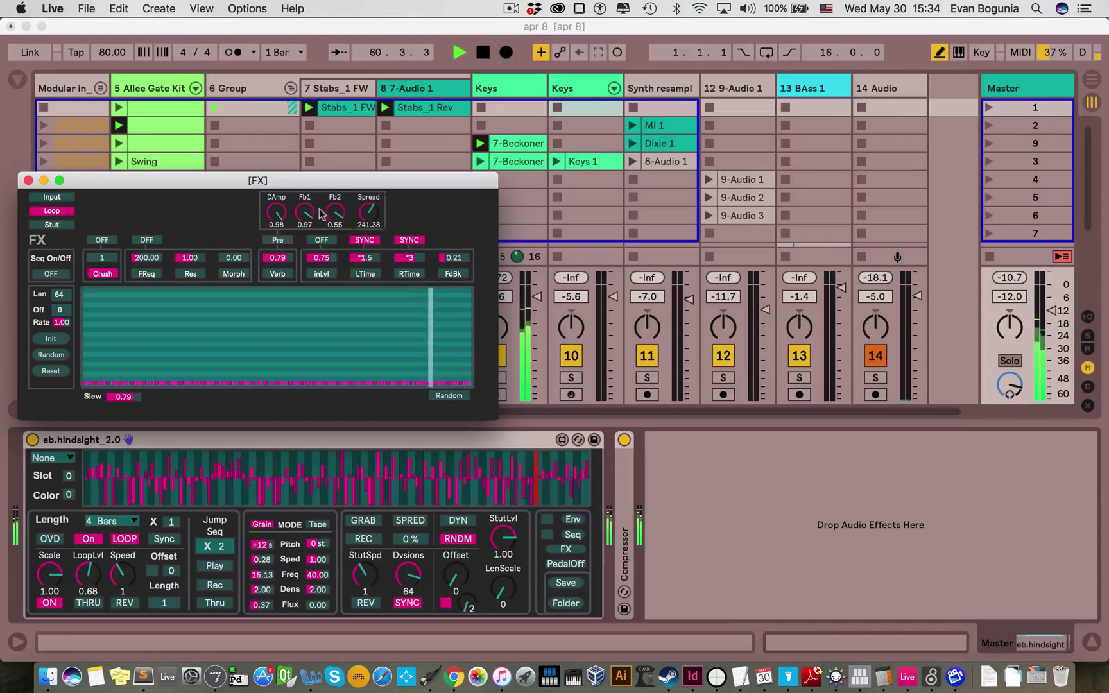
pyautogui.click(322, 240)
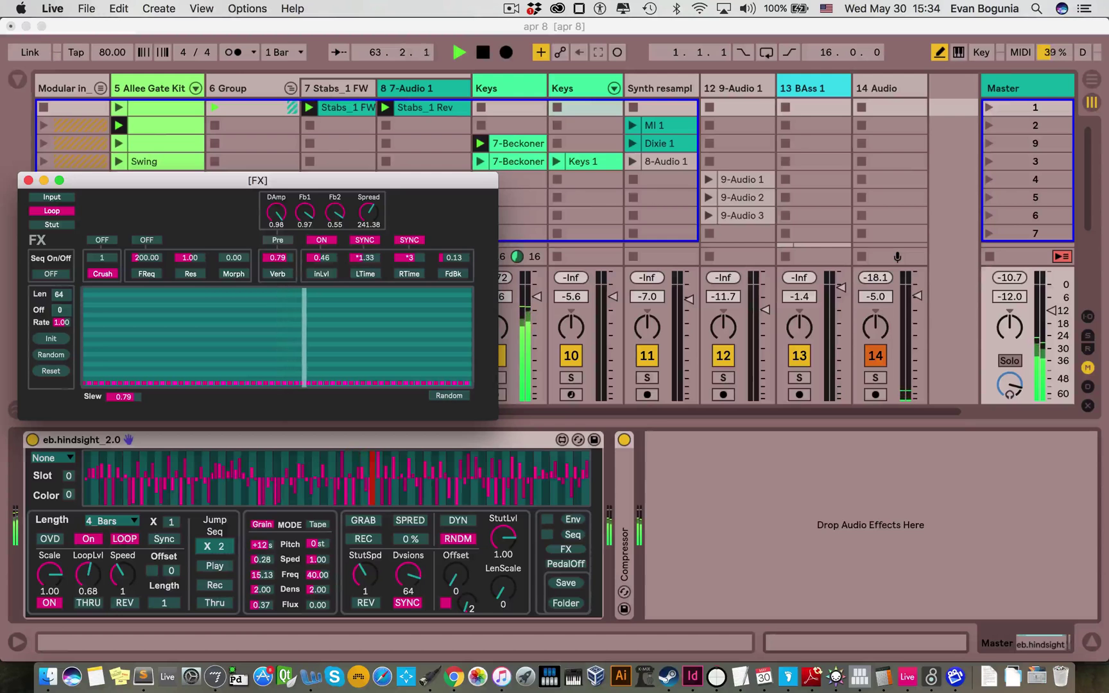
# Draw a flat then tapering step shape into the loop's Crush sequence and lower the loop level to 0.30.
pyautogui.moveTo(223, 353); pyautogui.dragTo(397, 407)
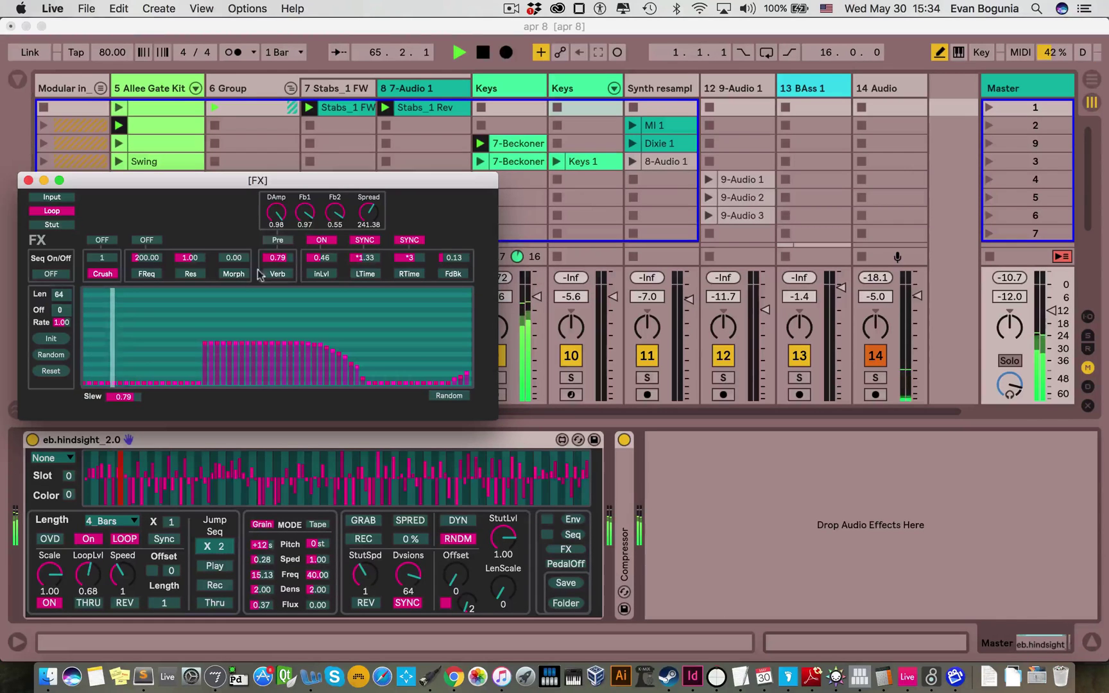
pyautogui.click(79, 576)
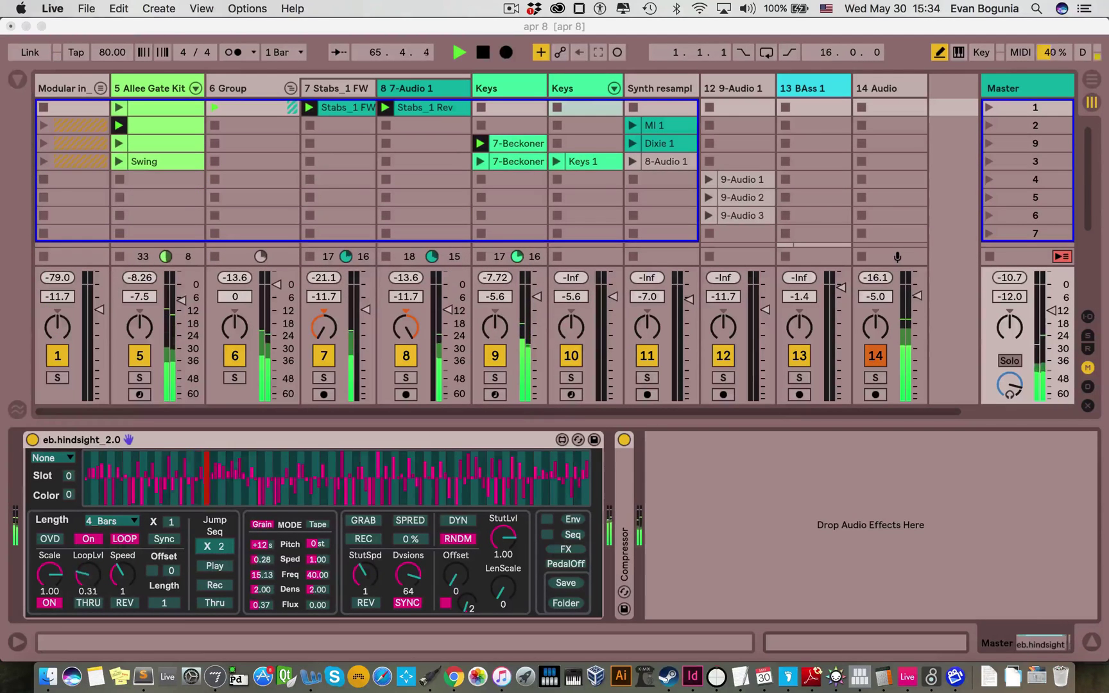
# Look through the loop's individual effect sequences, and set the sequence rate to 0.46 for Loop and 0.37 for Input.
pyautogui.click(565, 549)
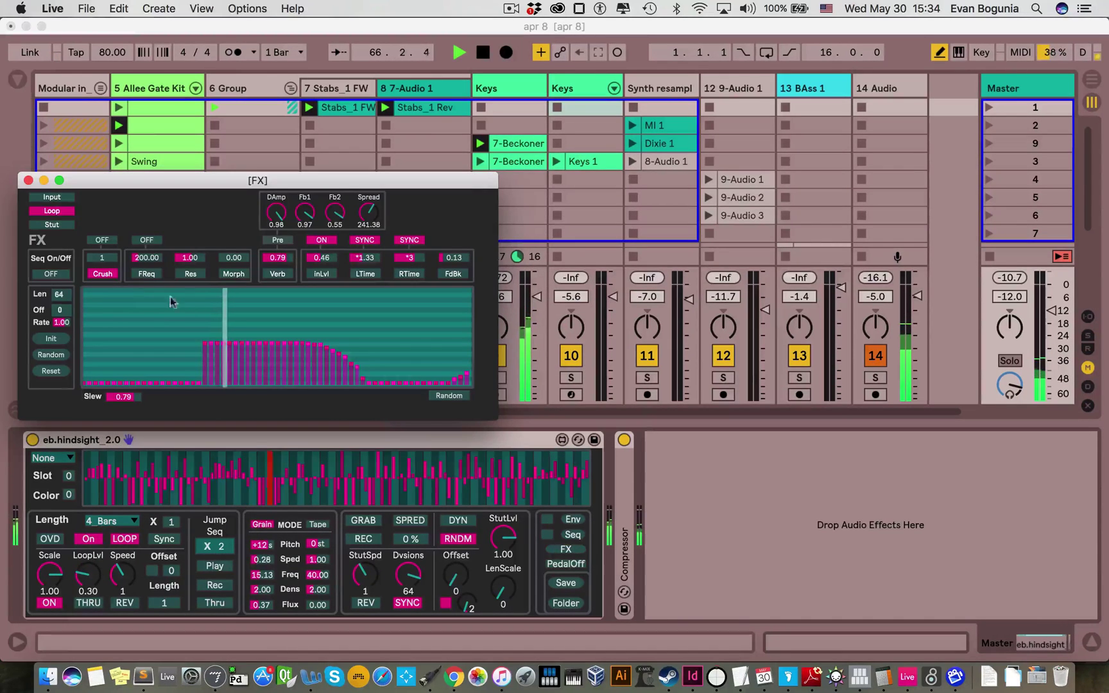
pyautogui.click(55, 224)
pyautogui.click(53, 211)
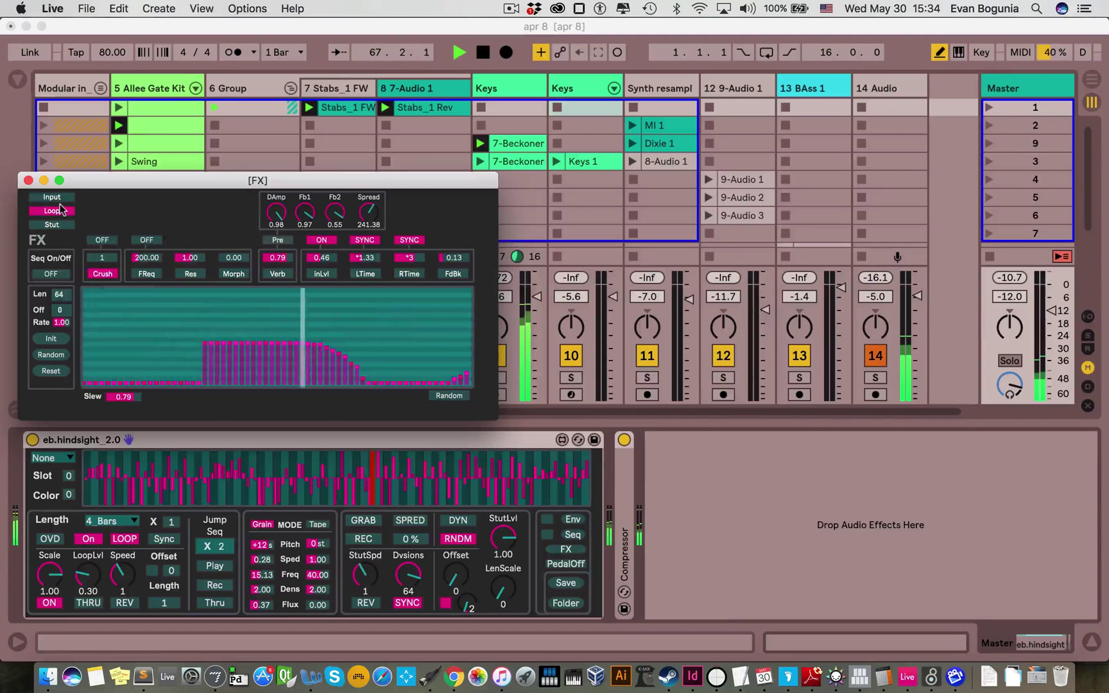
pyautogui.click(189, 274)
pyautogui.click(234, 273)
pyautogui.click(280, 274)
pyautogui.click(329, 275)
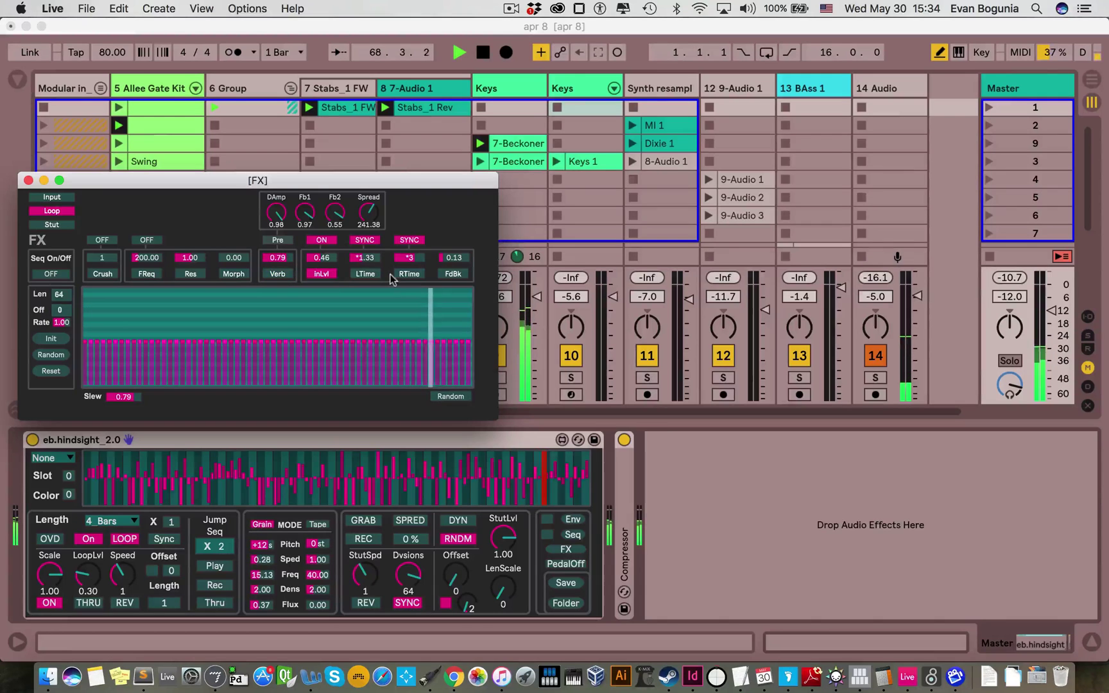
pyautogui.click(401, 276)
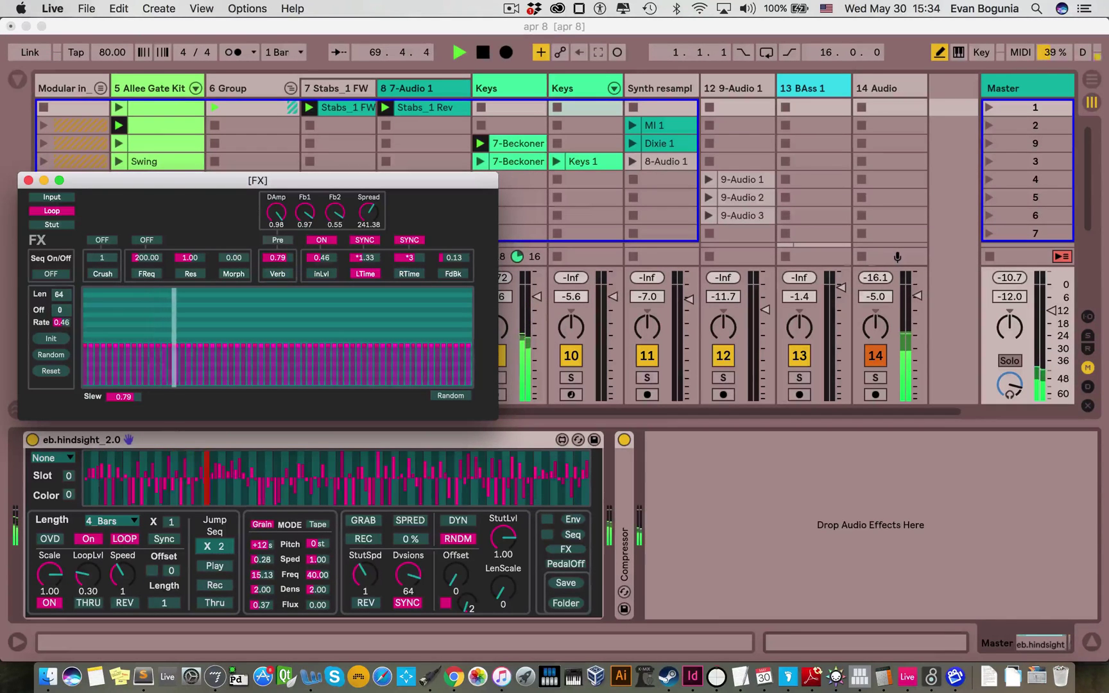
pyautogui.click(48, 225)
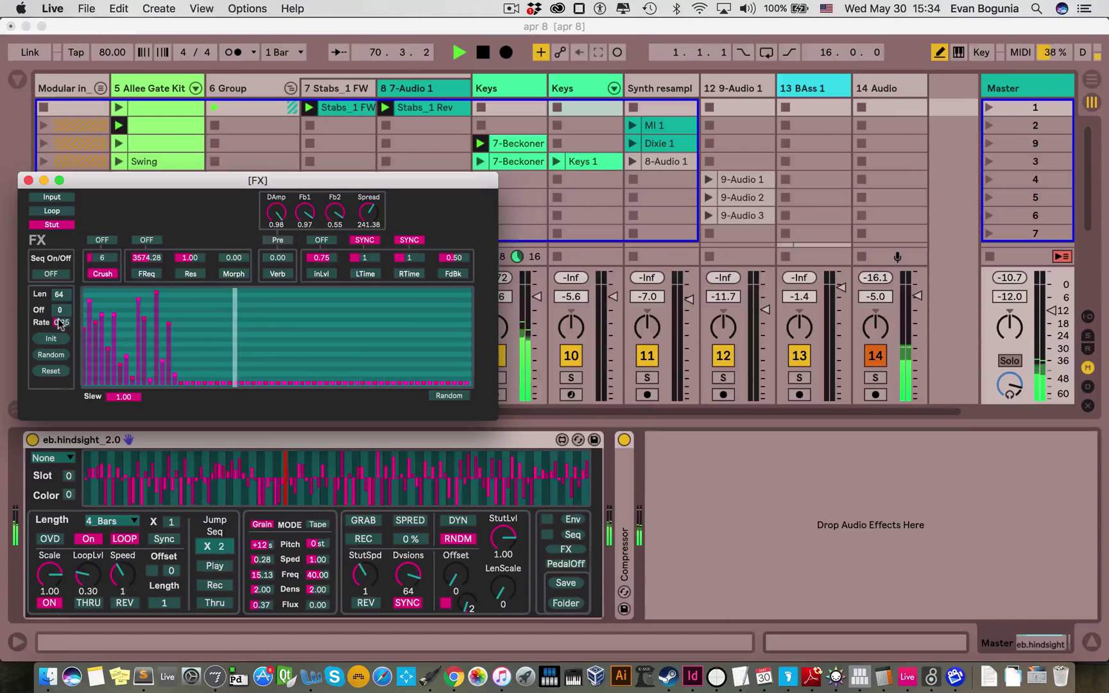
pyautogui.click(51, 197)
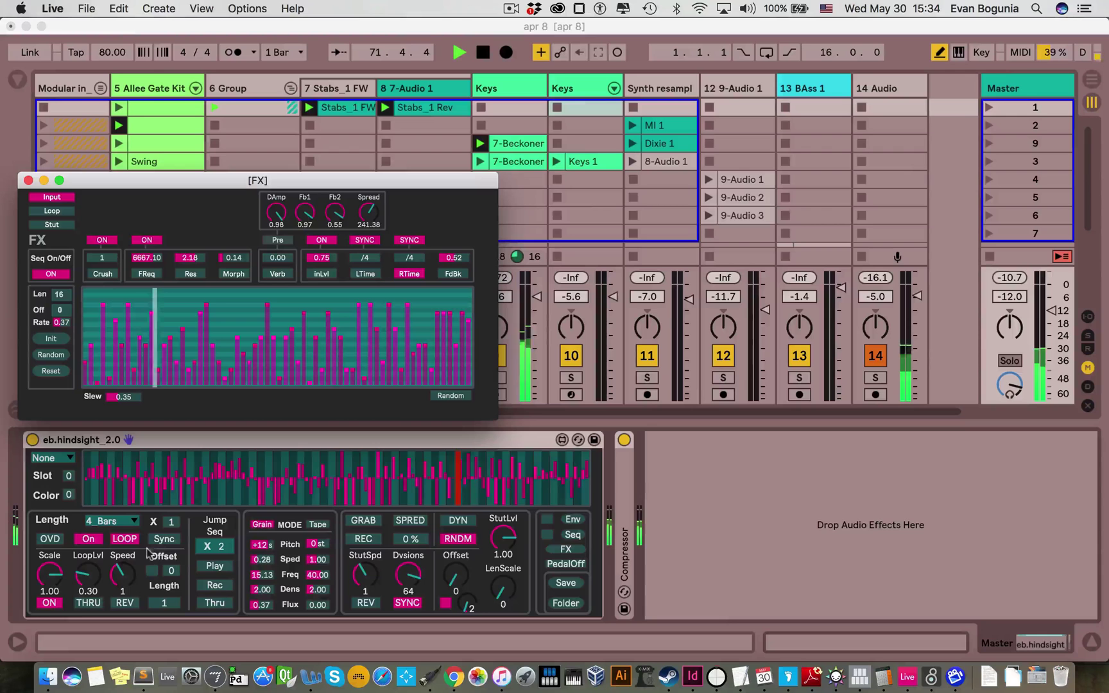
# Switch off the input filter, Crush and delay, and set the input delay's left time to free.
pyautogui.click(152, 242)
pyautogui.click(100, 240)
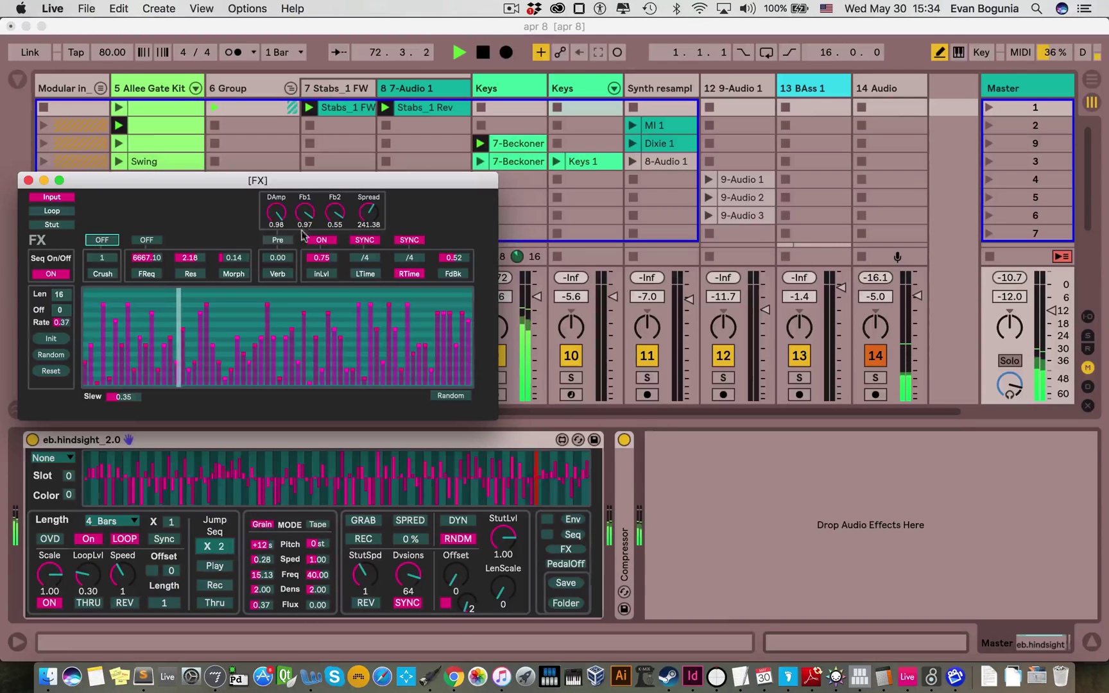
pyautogui.click(321, 239)
pyautogui.click(364, 240)
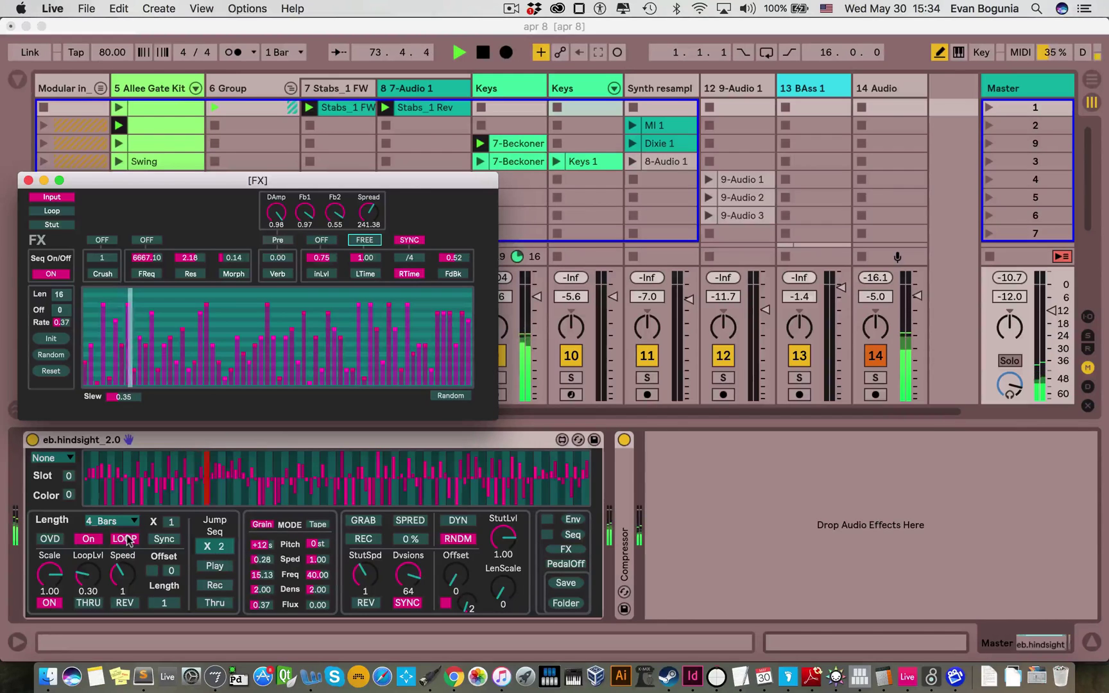
# Turn on Thru for the loop and lower the loop level to 0.01.
pyautogui.click(88, 601)
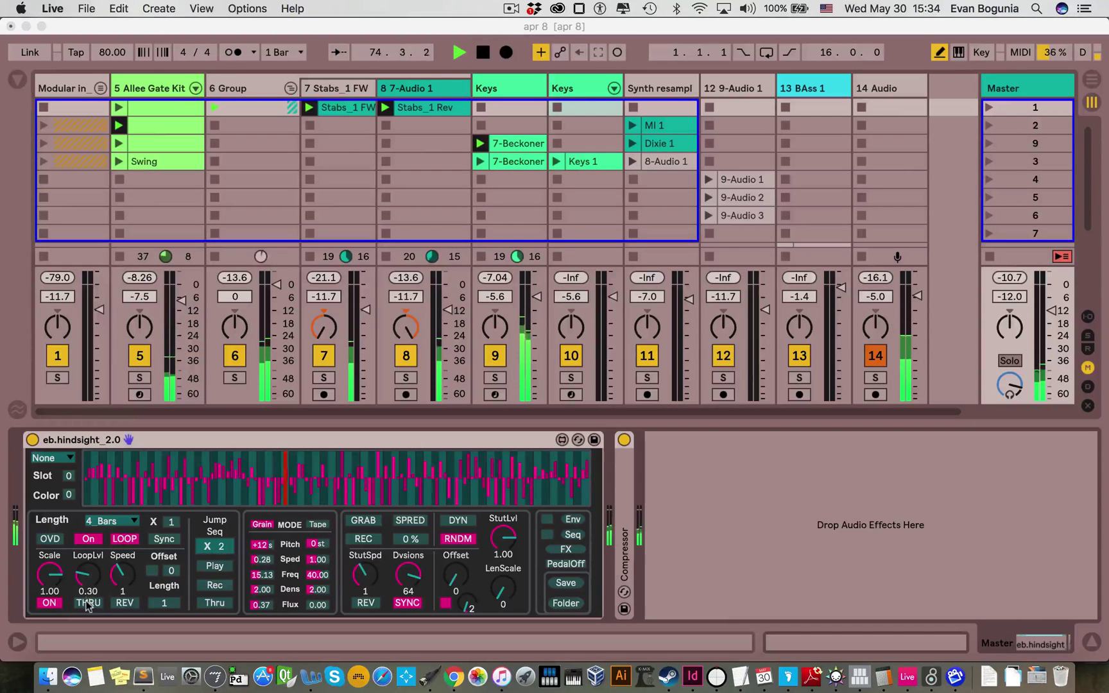
pyautogui.click(88, 603)
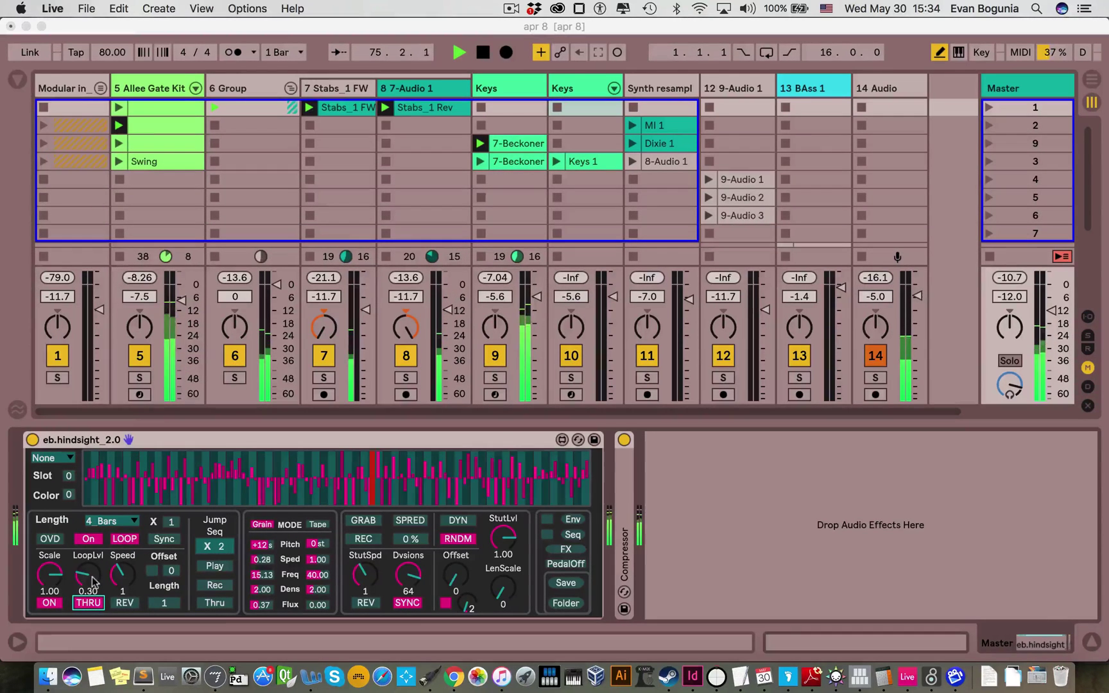
pyautogui.moveTo(92, 579); pyautogui.dragTo(92, 616)
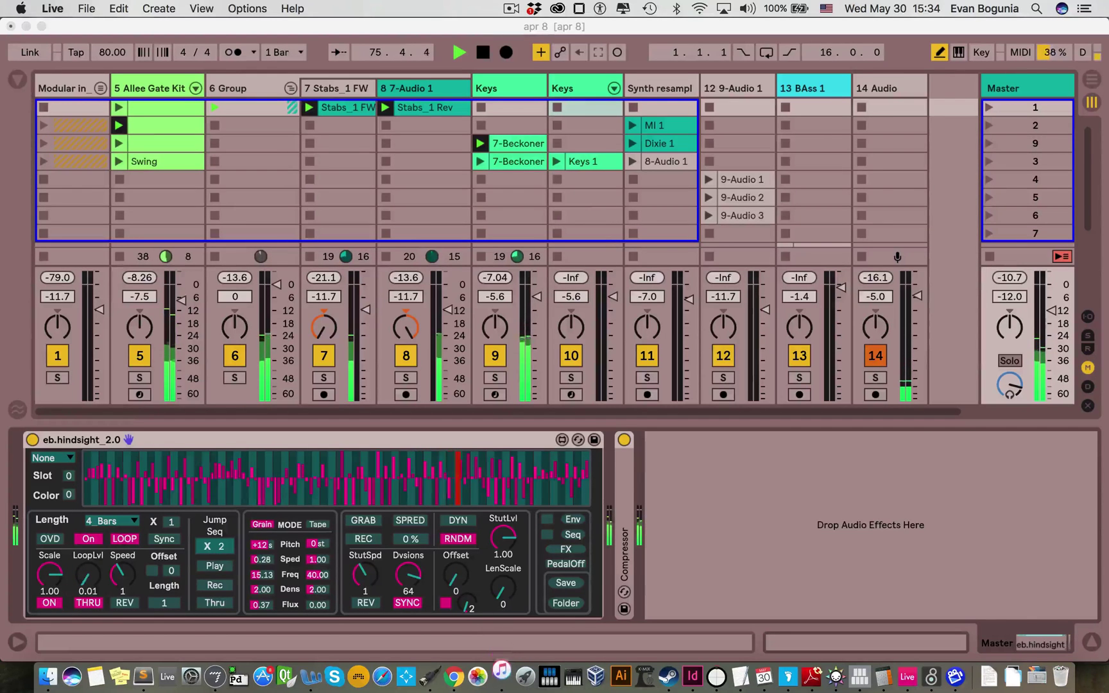